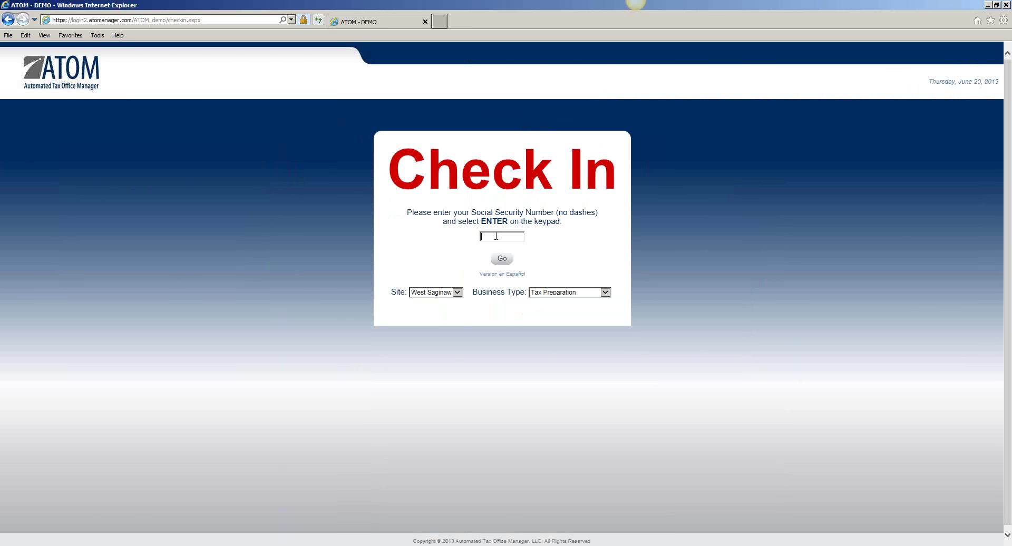
# Step: Check the client in with her Social Security Number and reach the Home overview
pyautogui.press('Return')
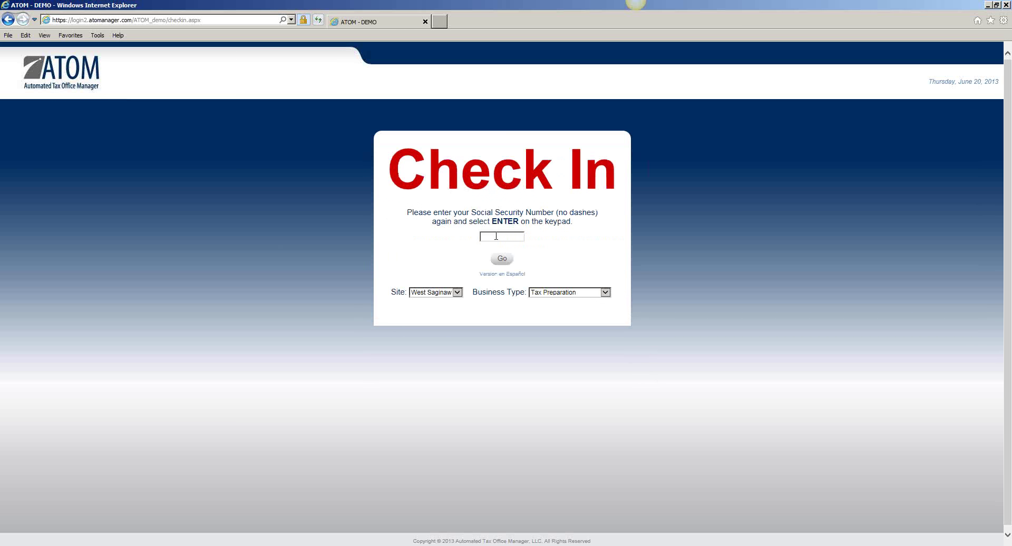
pyautogui.moveTo(661, 9)
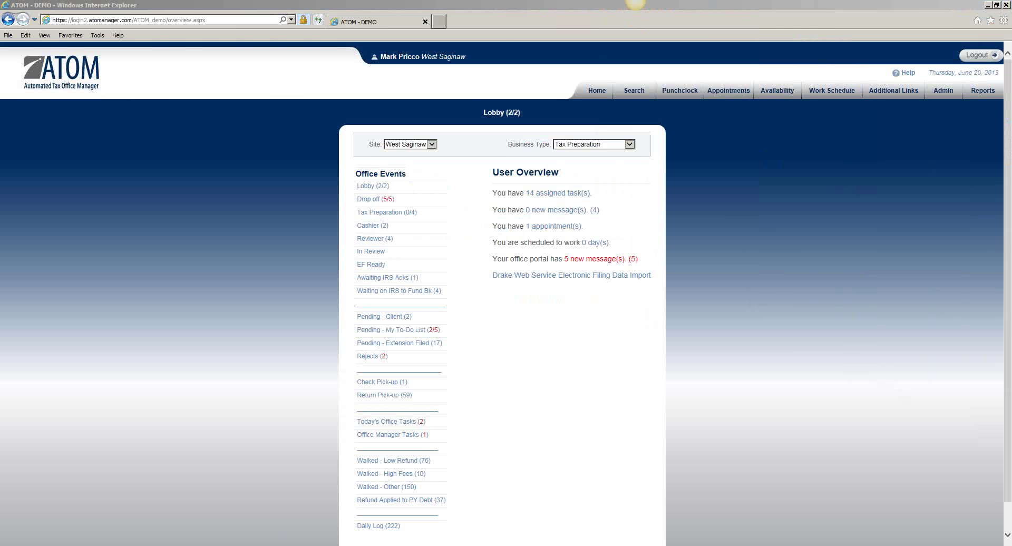
# Step: Open the Lobby (2/2) list of waiting clients from Office Events
pyautogui.click(402, 192)
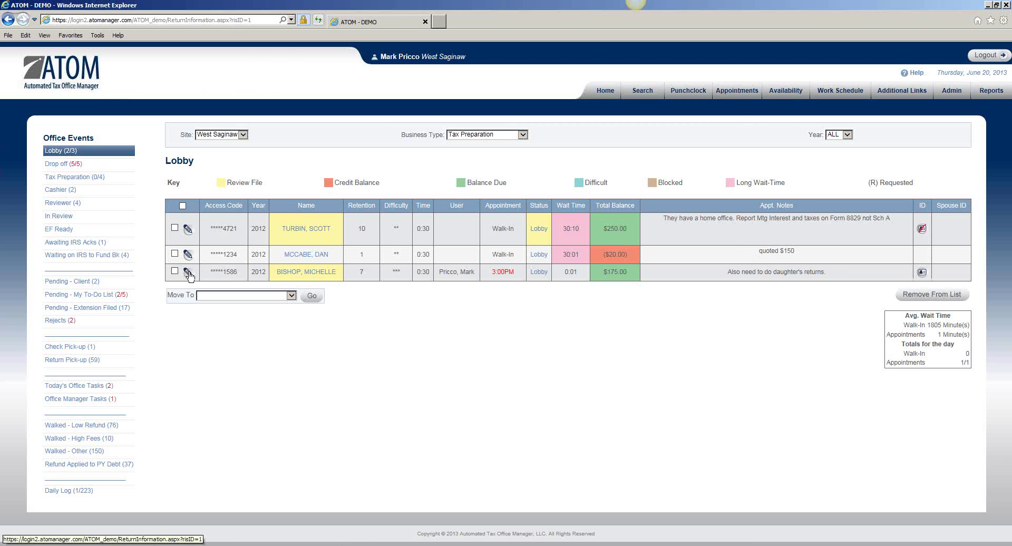
# Step: Change the 3:00PM client's Lobby entry status to Tax Preparation and save it
pyautogui.click(187, 273)
pyautogui.click(532, 287)
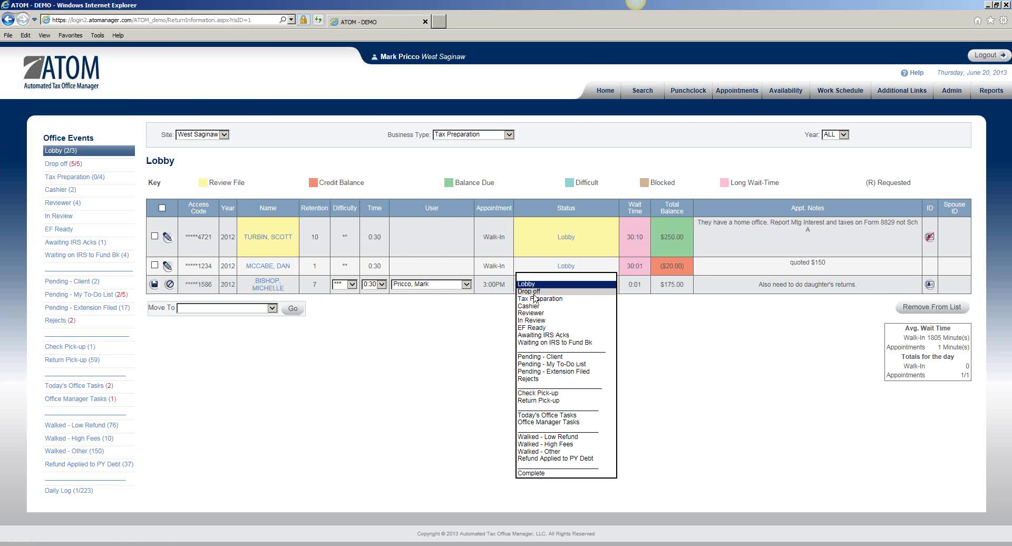
pyautogui.click(535, 298)
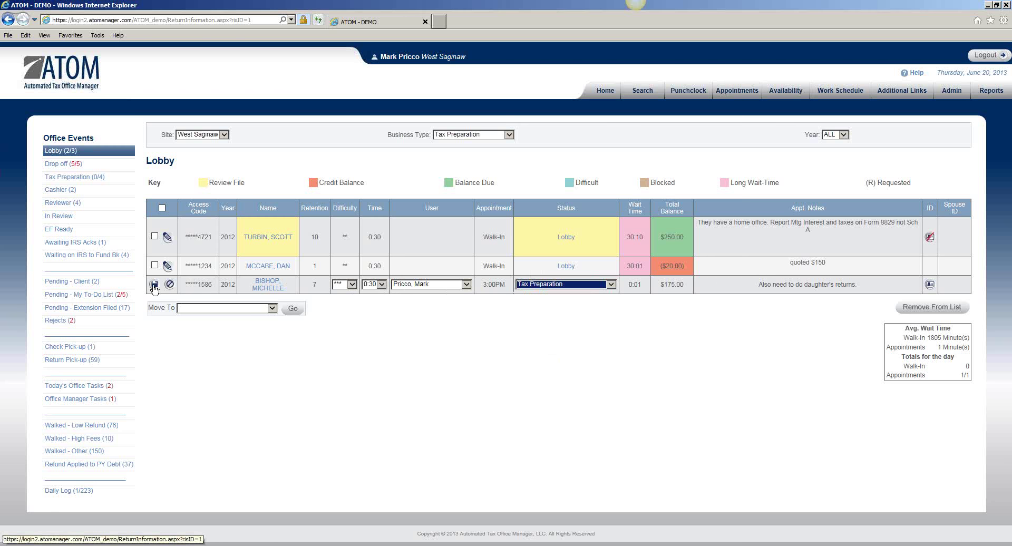
pyautogui.click(154, 285)
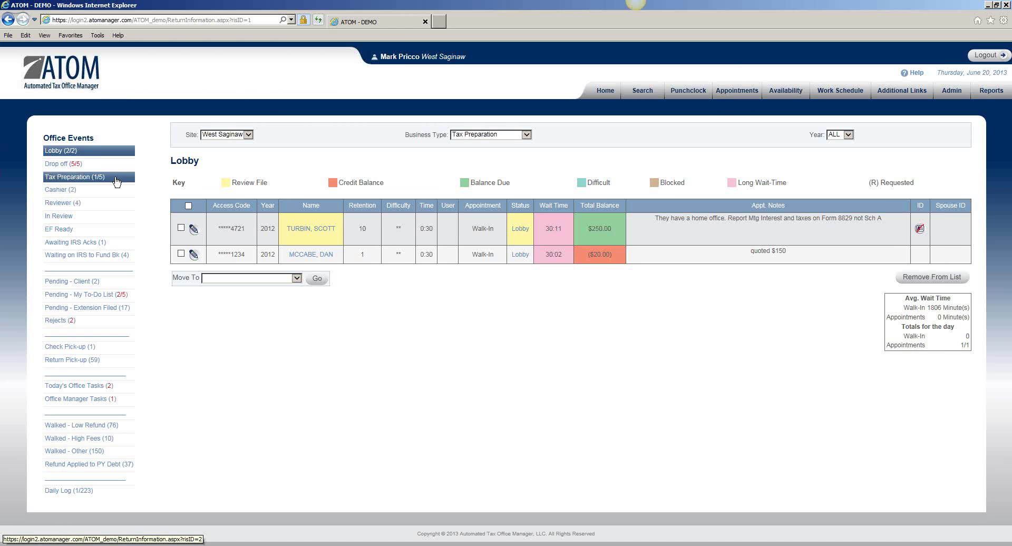
# Step: Review the client's file from the Tax Preparation list, then return home and reopen that list
pyautogui.click(117, 181)
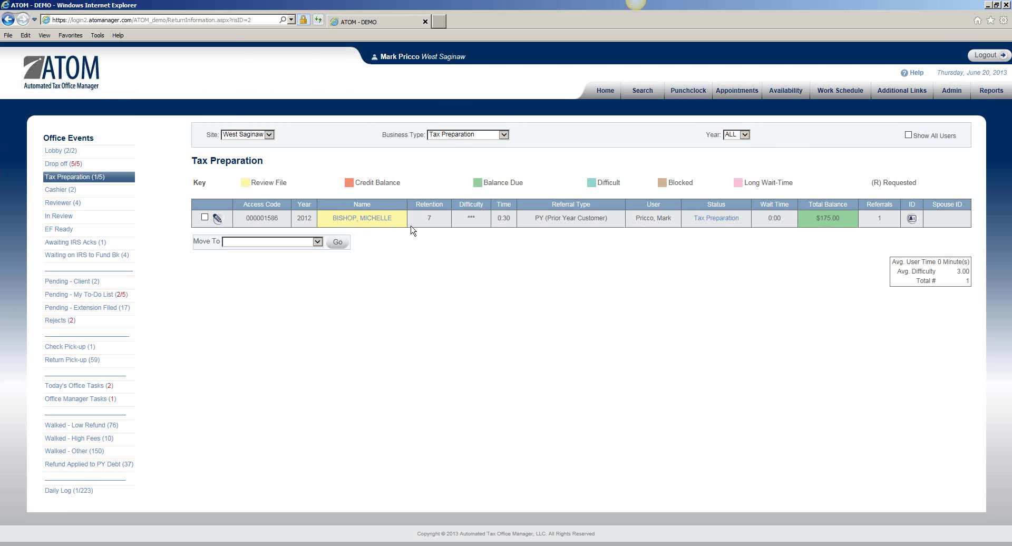
pyautogui.click(384, 221)
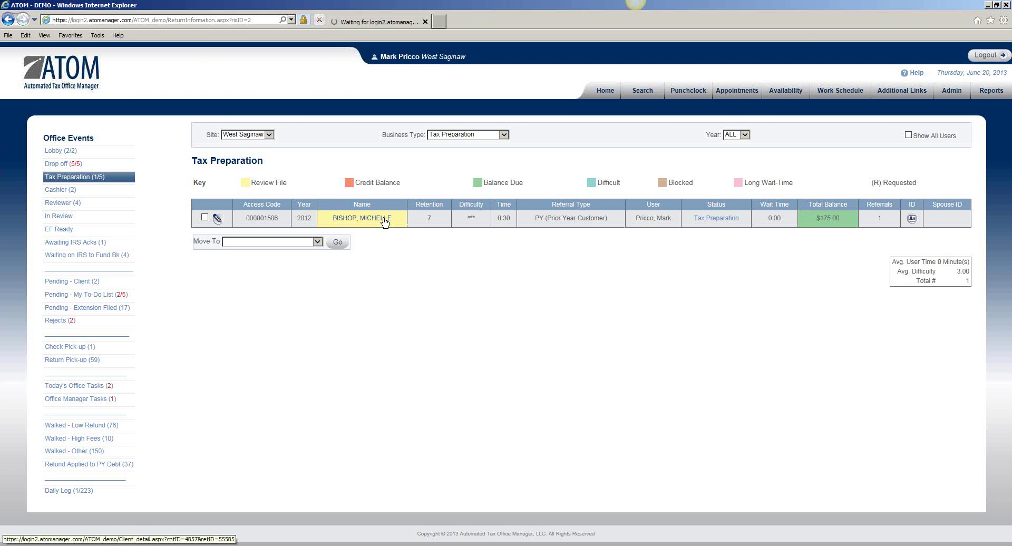
pyautogui.scroll(-4, 384, 220)
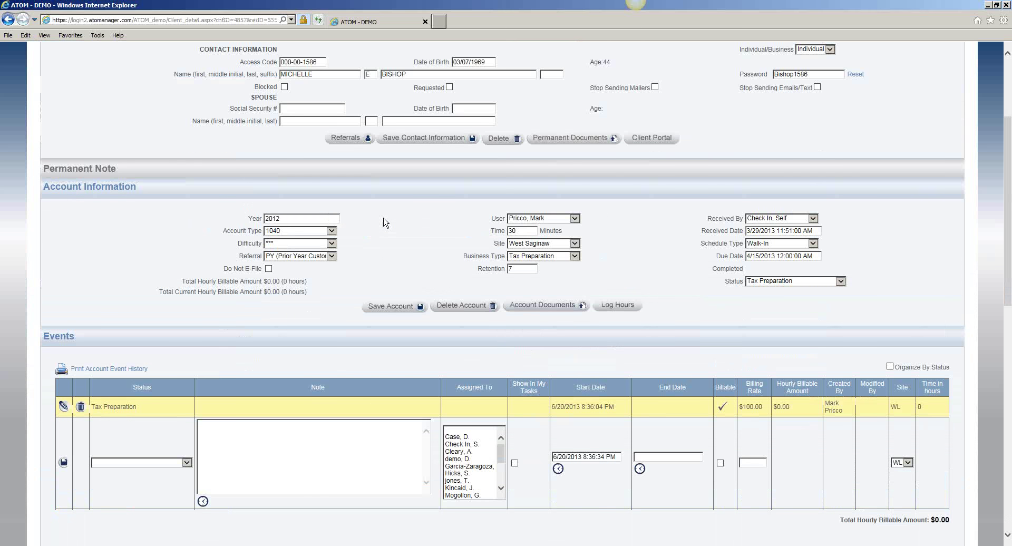
pyautogui.scroll(-10, 384, 222)
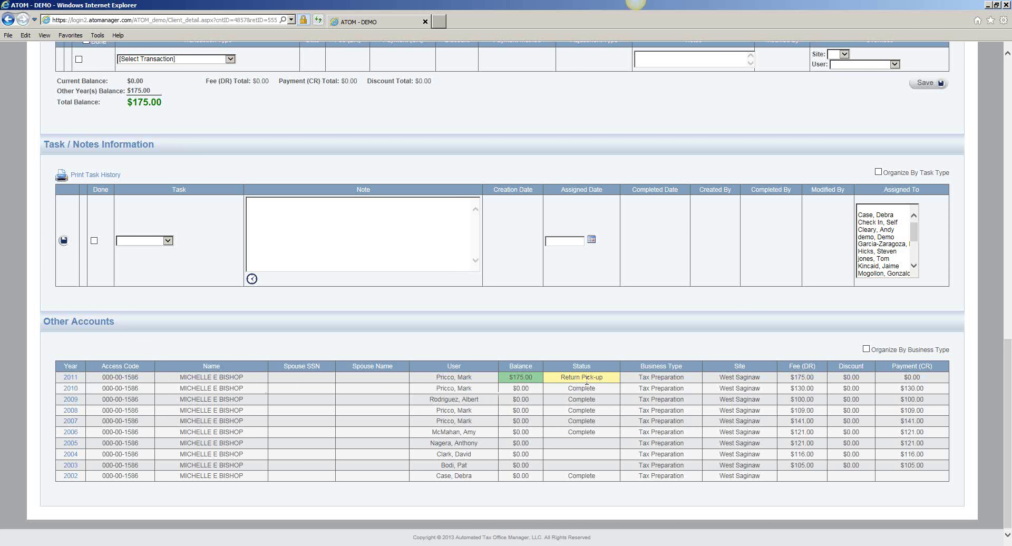
pyautogui.scroll(20, 587, 380)
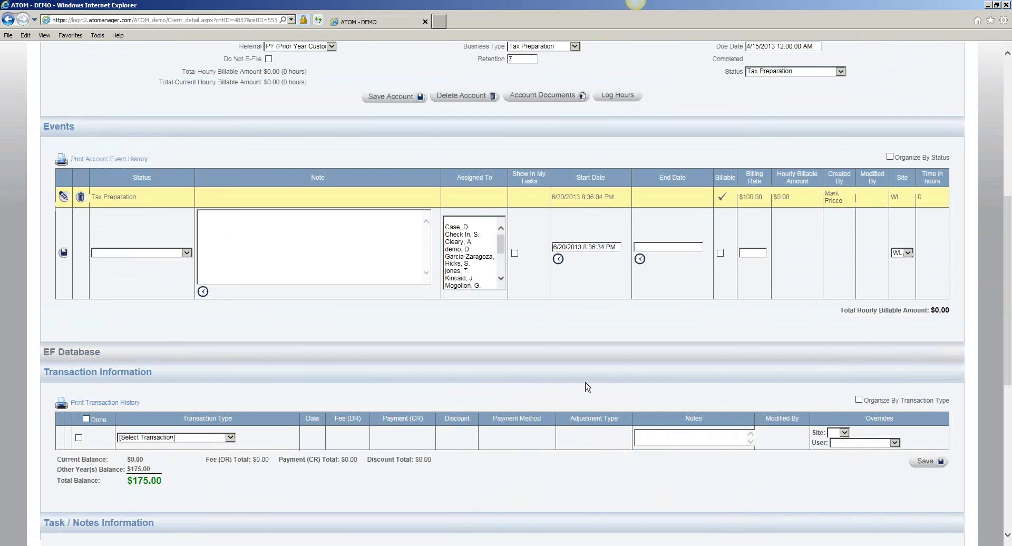
pyautogui.click(597, 94)
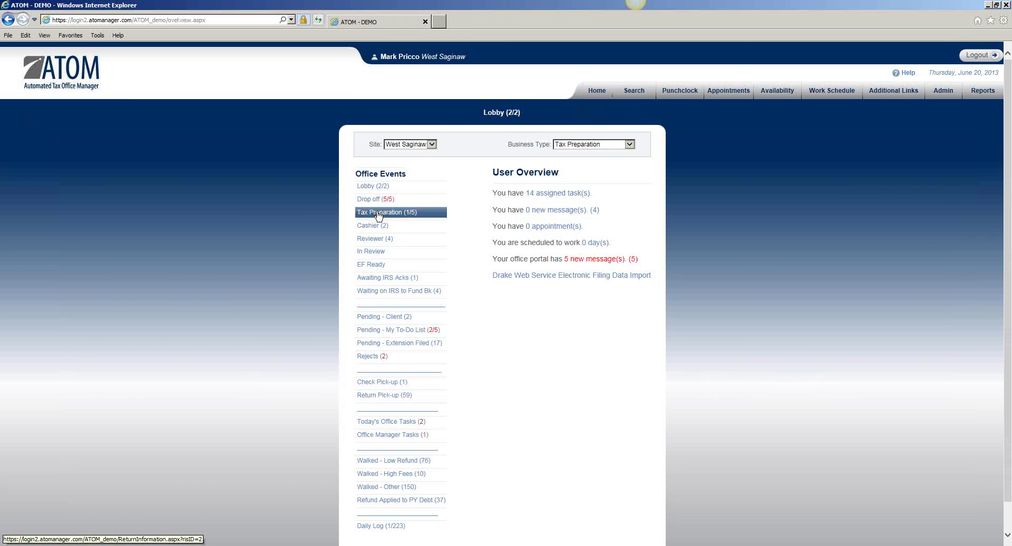
pyautogui.click(384, 216)
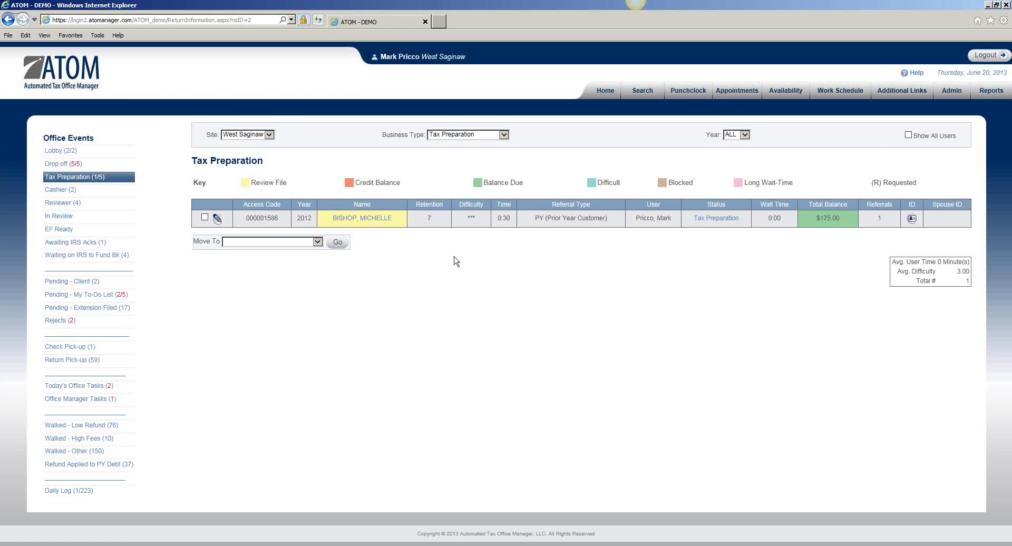
# Step: Open the client's 2012 file and go to its Account Documents upload page
pyautogui.click(379, 224)
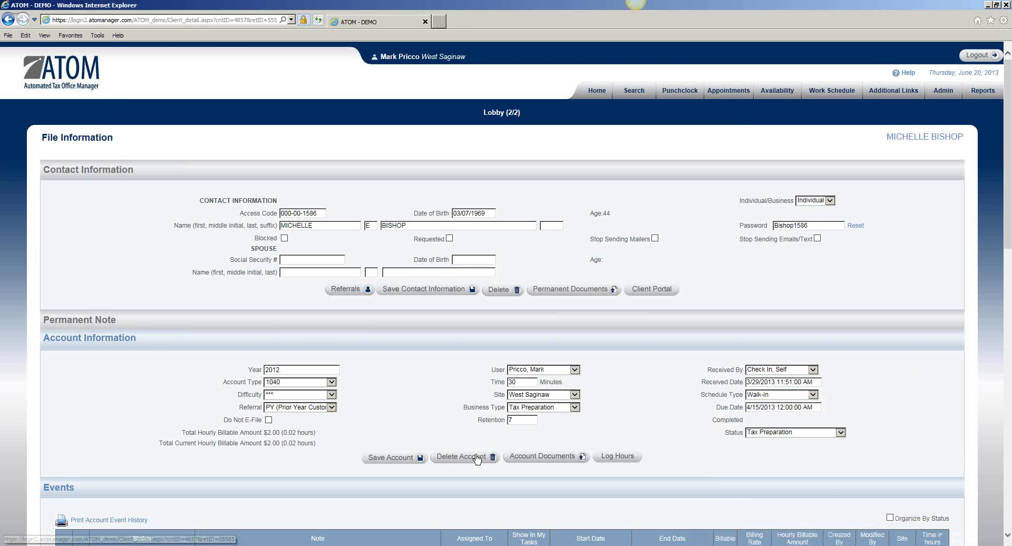
pyautogui.scroll(-2, 436, 255)
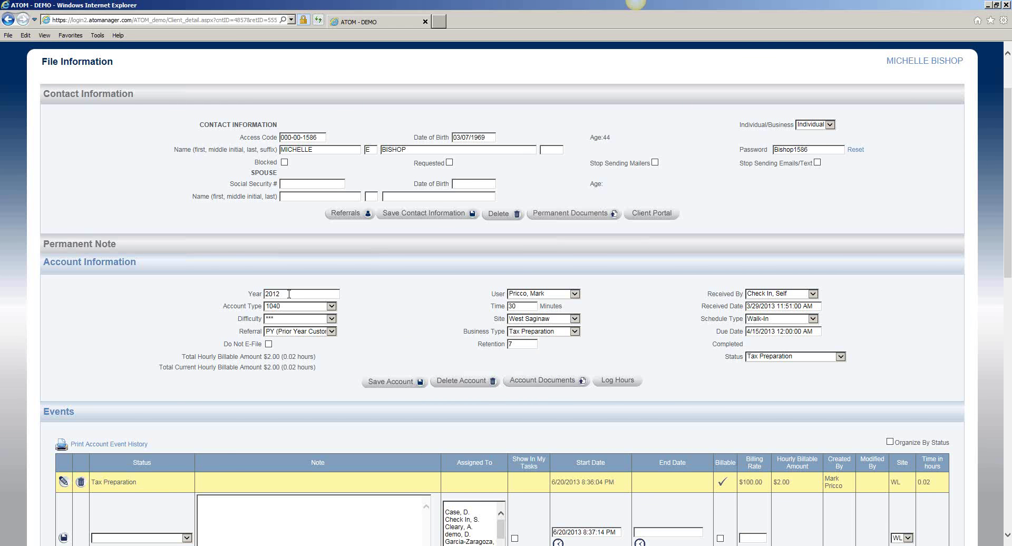
pyautogui.click(531, 389)
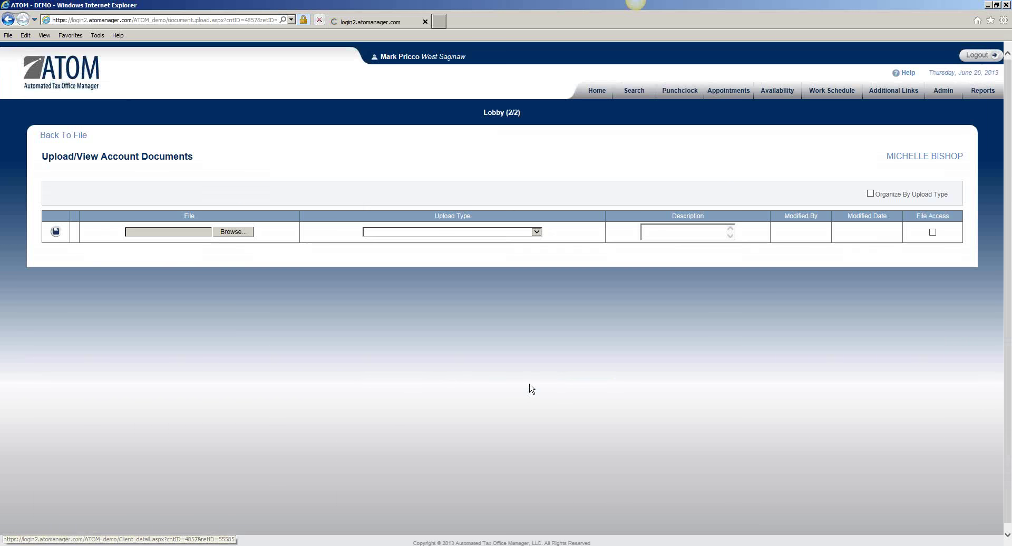
# Step: Upload 2013_06_20_20_37_27.pdf from Marks Desk as REVIEWER DOCS and open it to verify
pyautogui.click(237, 233)
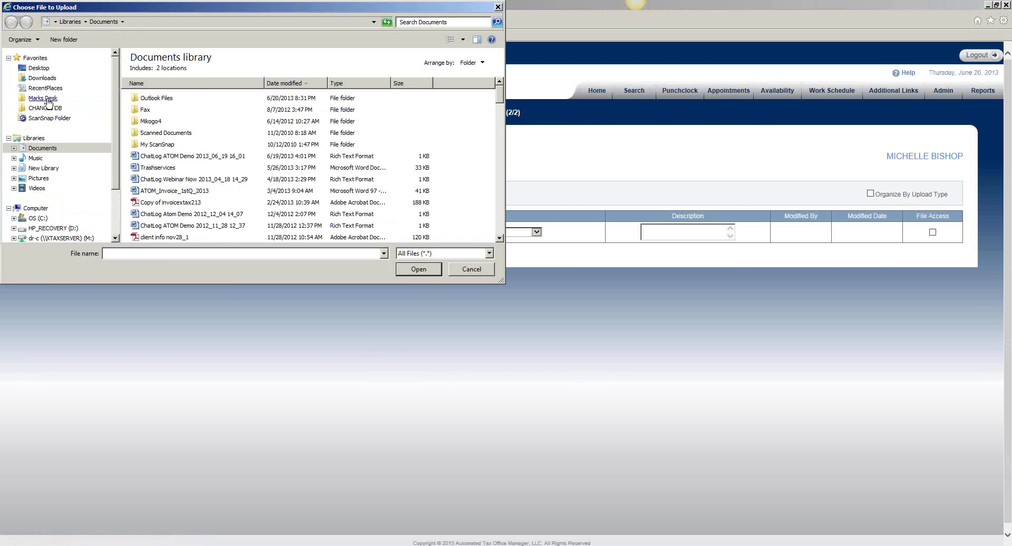
pyautogui.click(47, 100)
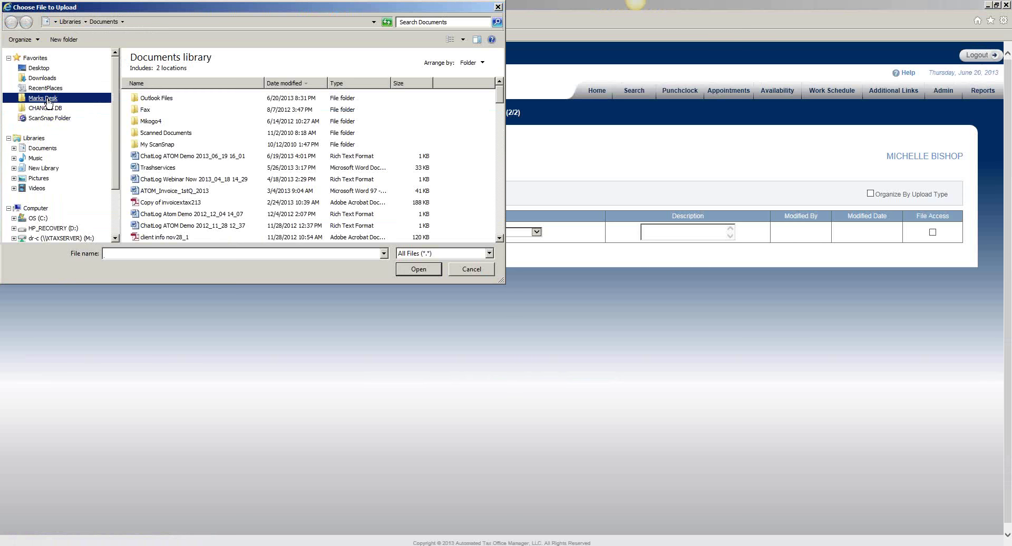
pyautogui.click(282, 55)
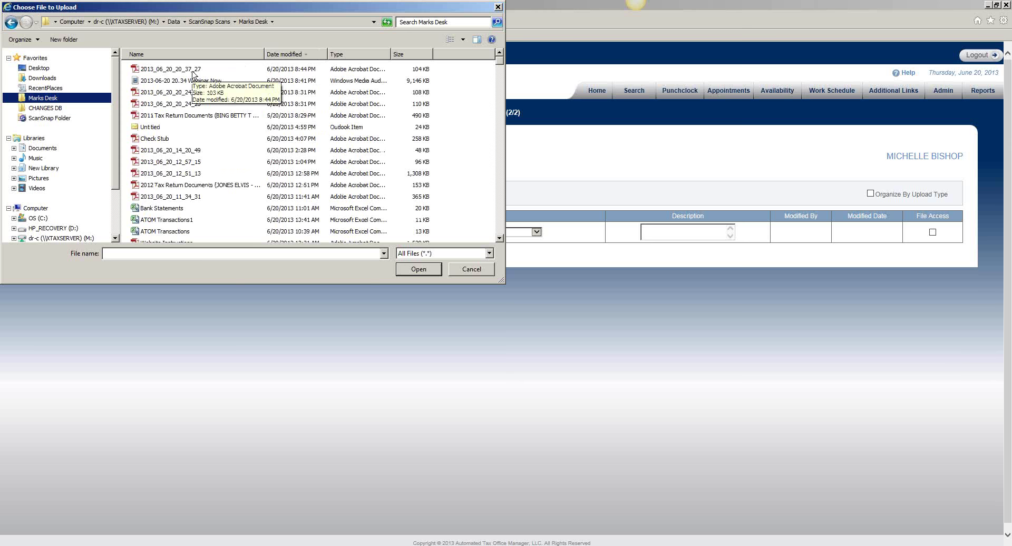
pyautogui.doubleClick(193, 69)
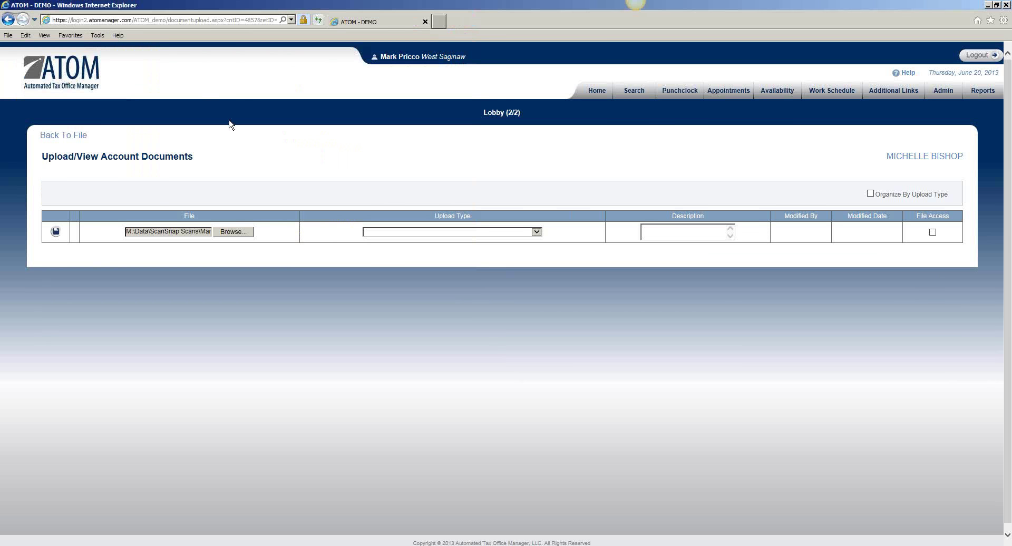
pyautogui.click(384, 231)
pyautogui.click(409, 268)
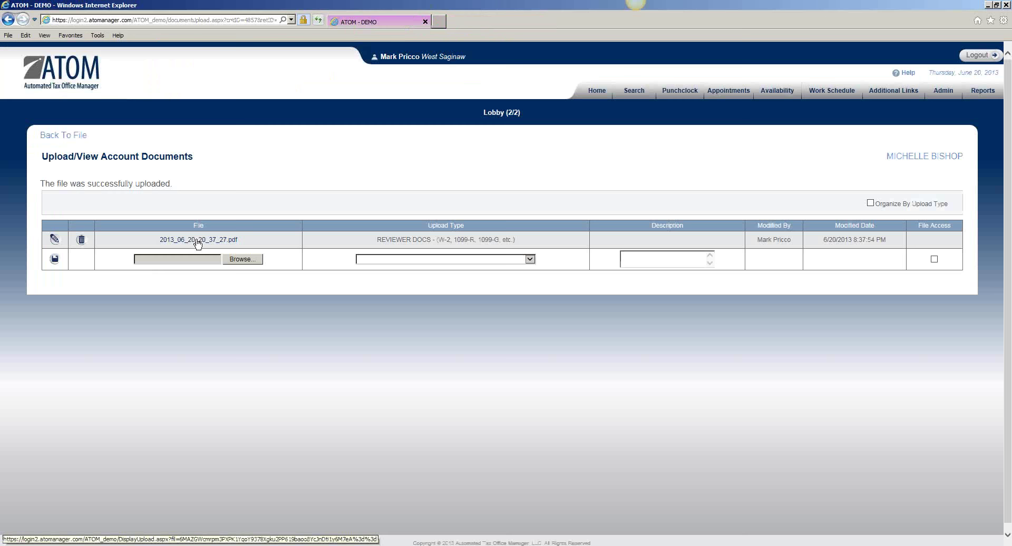
pyautogui.click(197, 241)
pyautogui.click(645, 536)
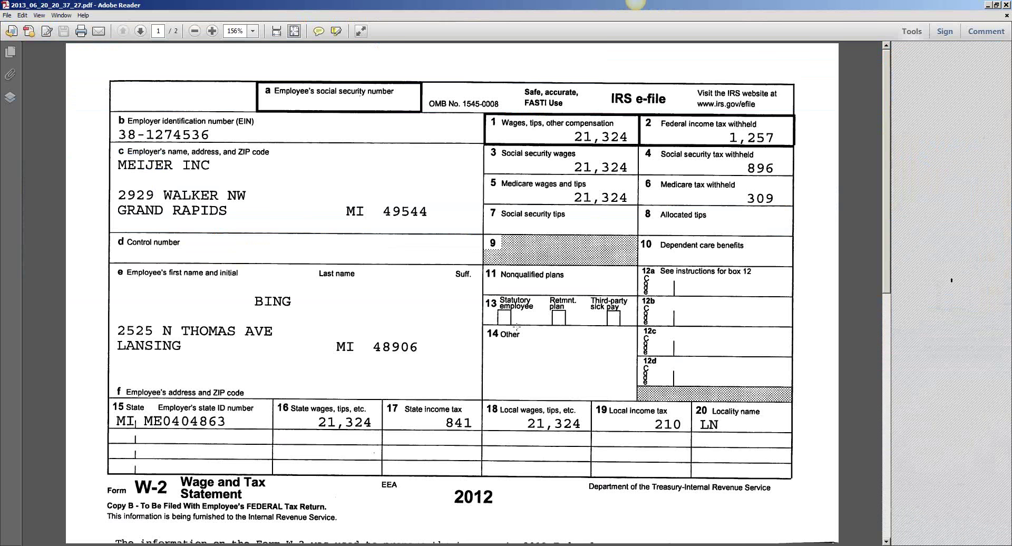
pyautogui.scroll(-5, 516, 327)
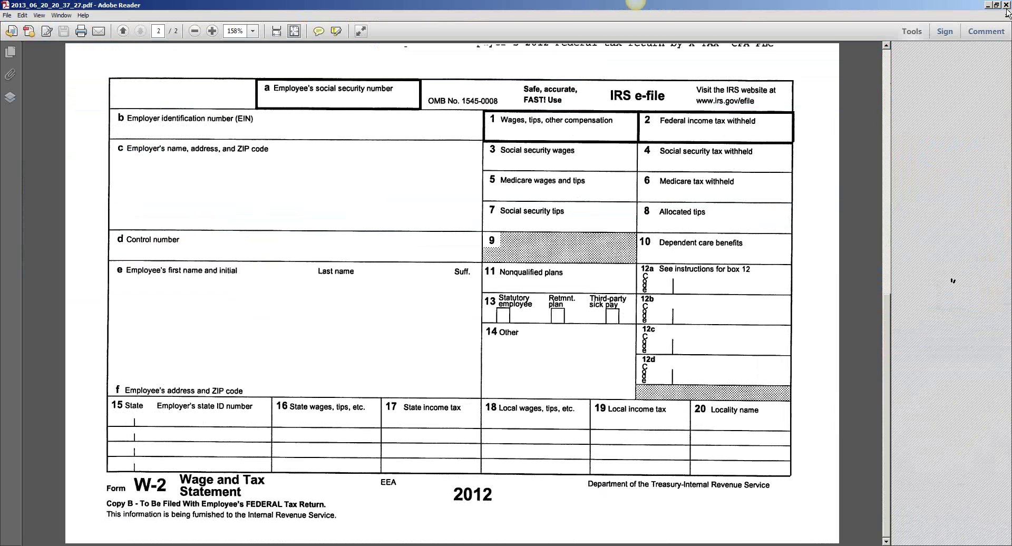
pyautogui.click(1006, 5)
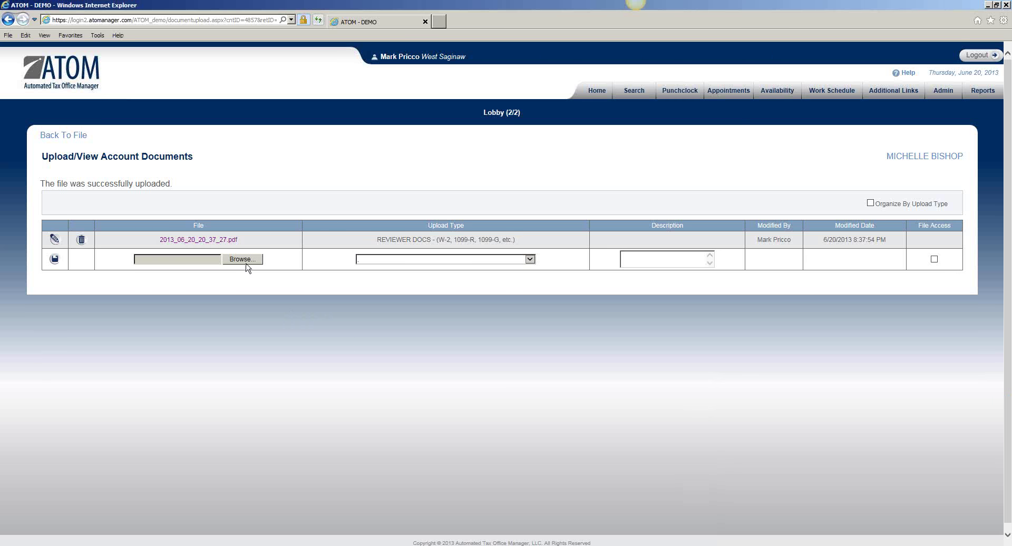
# Step: Upload the newest scan, 2013_06_20_20_38_15.pdf, as SIGNATURE DOCS
pyautogui.click(245, 263)
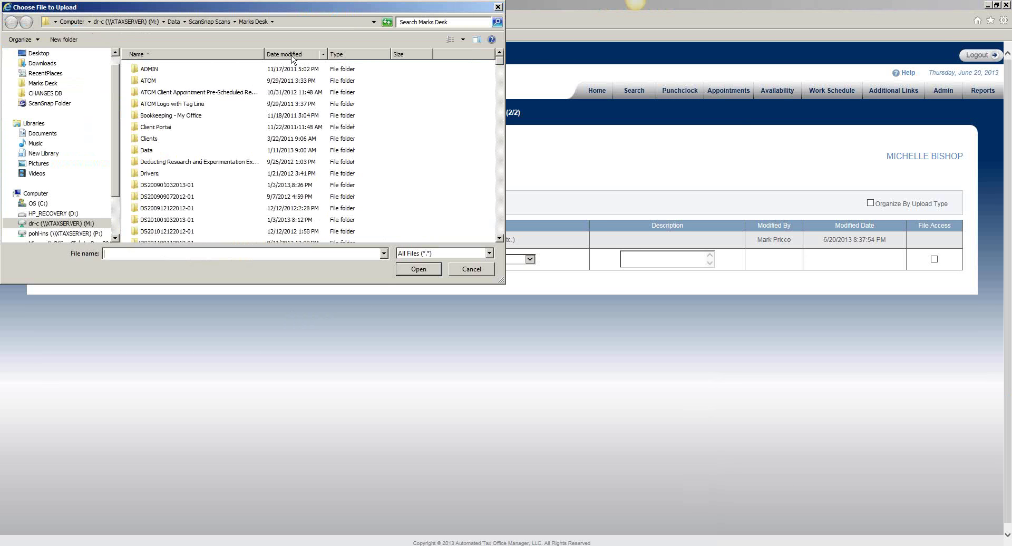
pyautogui.click(292, 55)
pyautogui.doubleClick(216, 70)
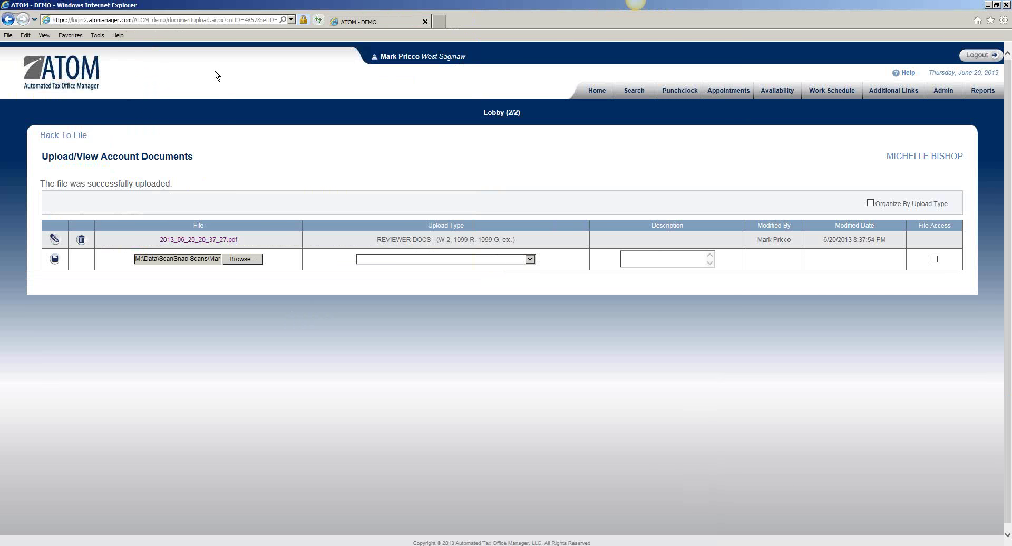
pyautogui.click(395, 259)
pyautogui.click(397, 305)
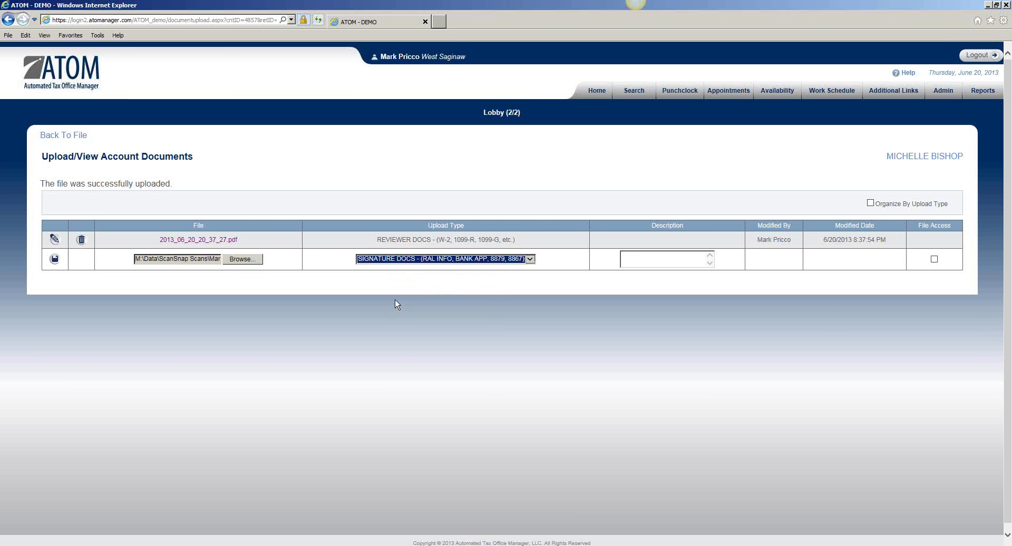
pyautogui.click(55, 259)
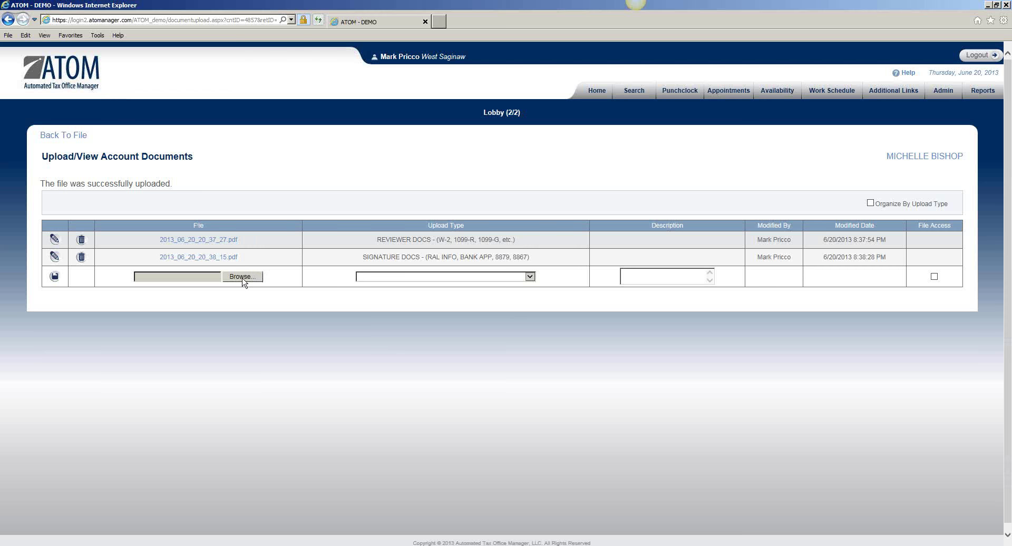
# Step: Upload the 2011 tax return PDF from Marks Desk as TAX RETURN with File Access ticked
pyautogui.click(243, 277)
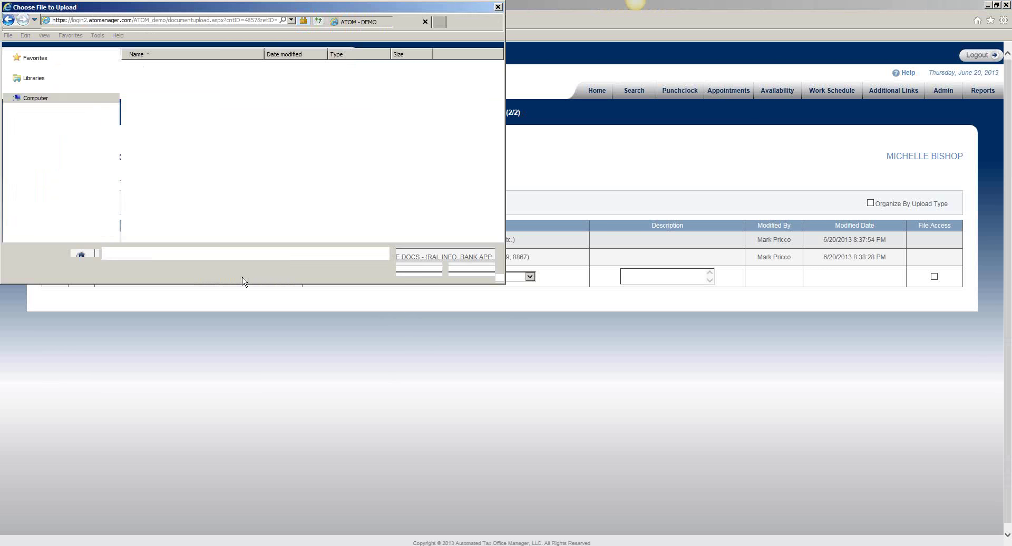
pyautogui.scroll(-10, 292, 61)
pyautogui.doubleClick(213, 92)
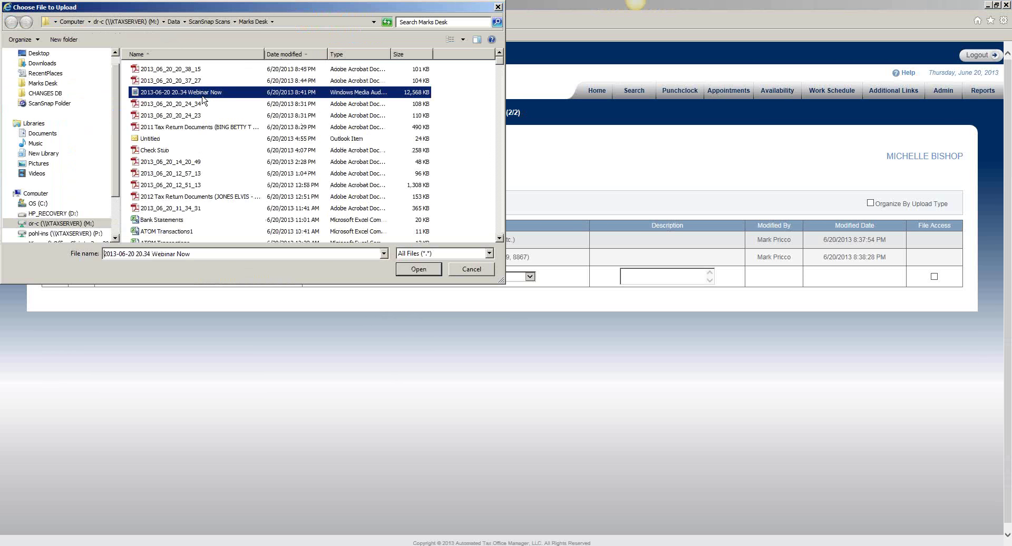
pyautogui.click(243, 276)
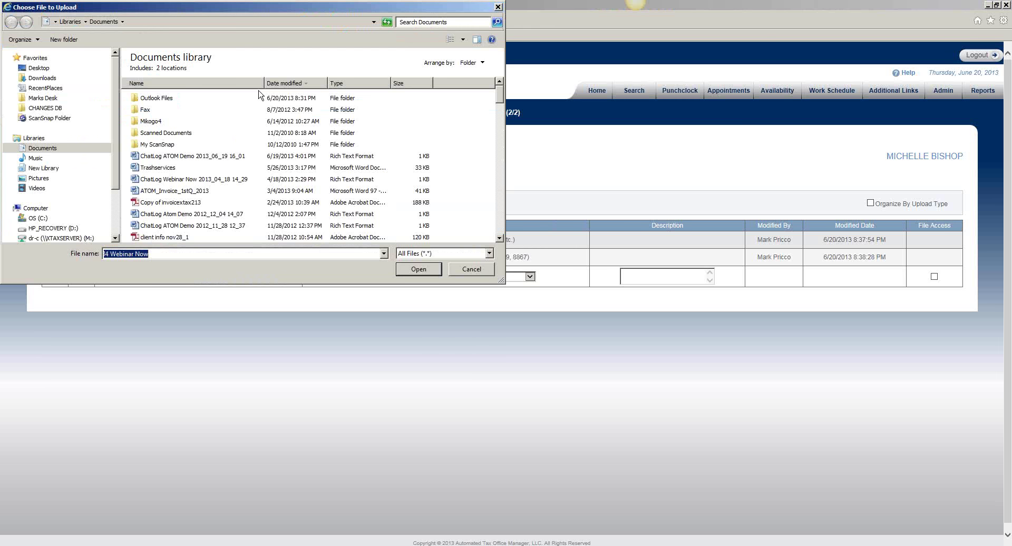
pyautogui.click(45, 88)
pyautogui.click(44, 97)
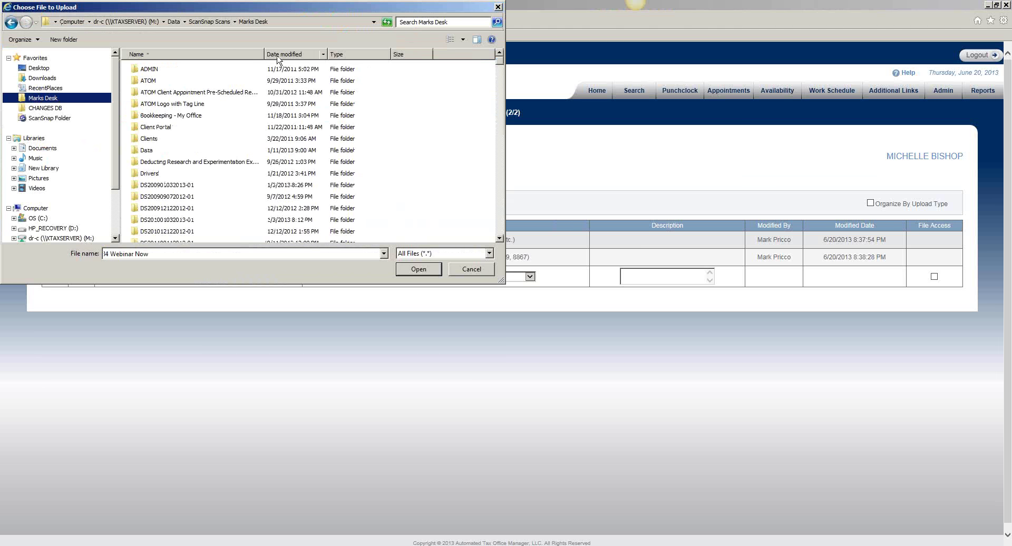
pyautogui.doubleClick(205, 127)
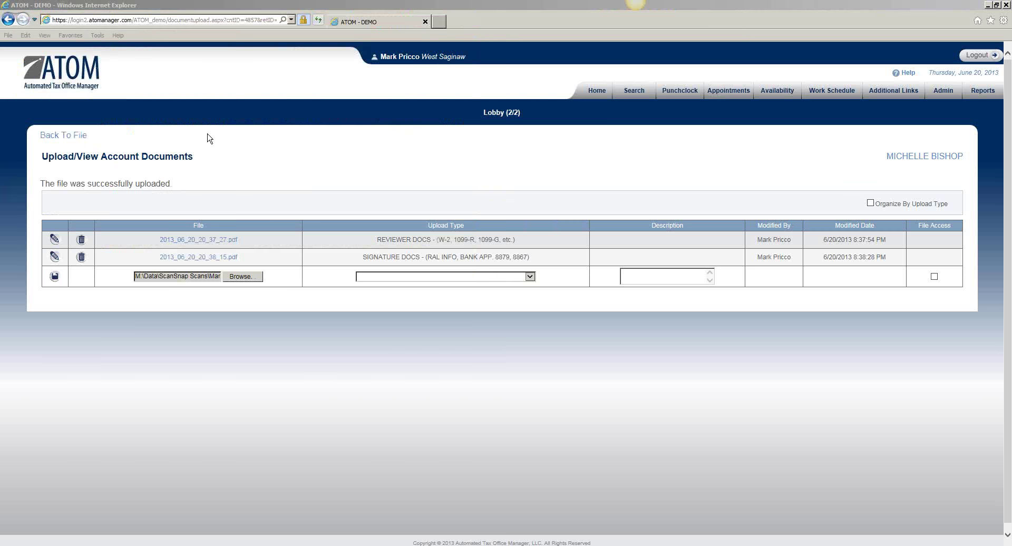
pyautogui.click(380, 277)
pyautogui.click(384, 330)
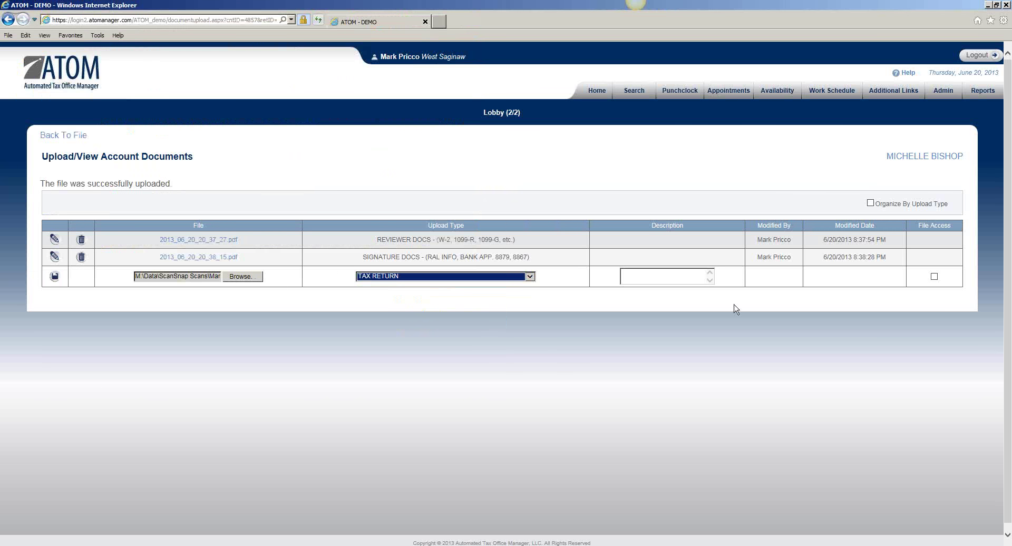
pyautogui.click(934, 277)
pyautogui.click(52, 279)
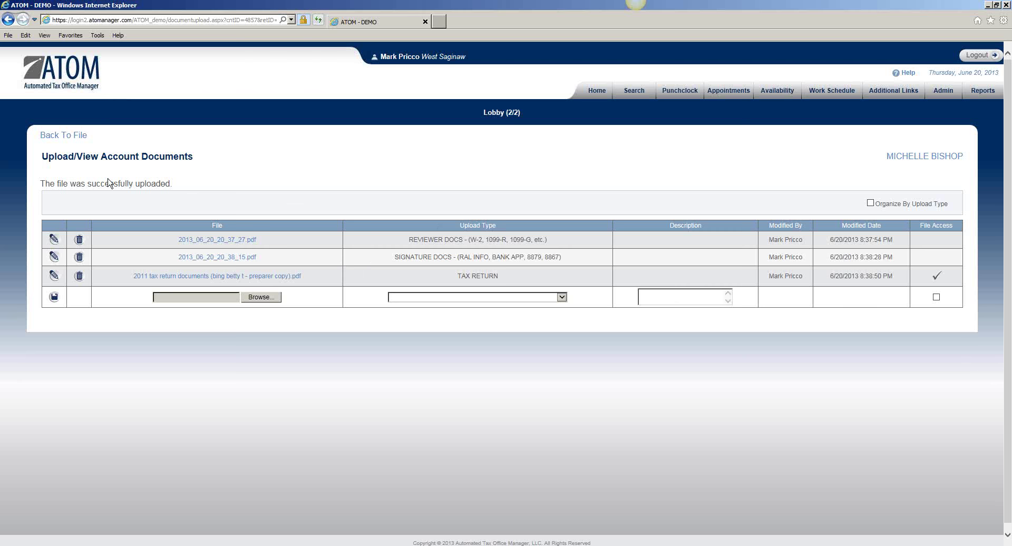
# Step: Back in the 2012 file, save a $150 Fee - Tax Prep transaction, making the balance $325.00
pyautogui.click(65, 138)
pyautogui.scroll(-7, 210, 233)
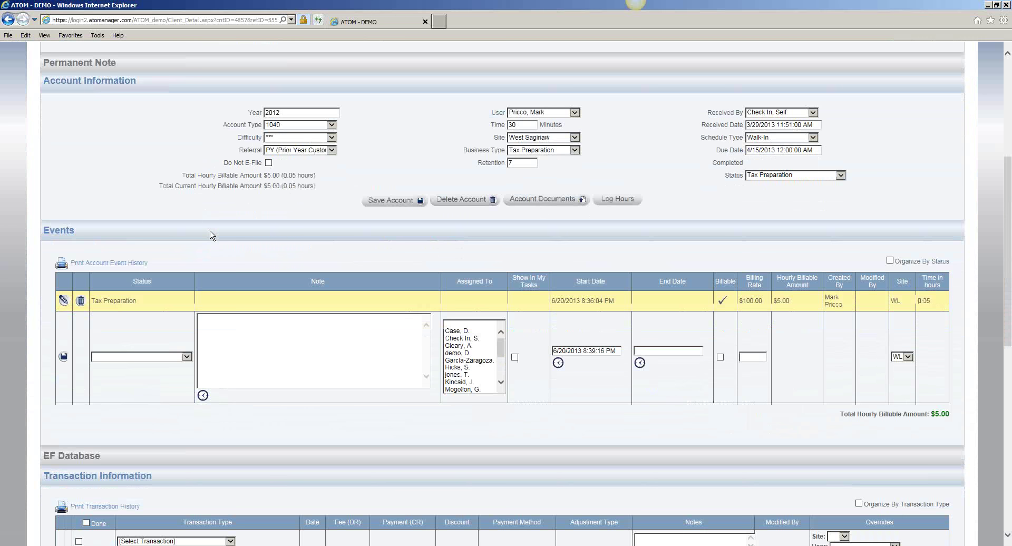
pyautogui.scroll(-3, 210, 235)
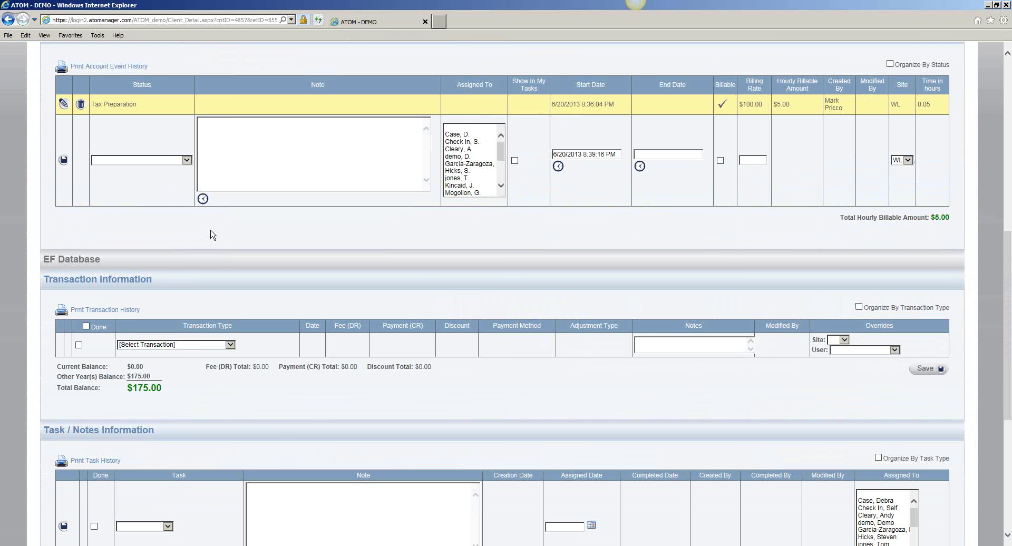
pyautogui.click(231, 346)
pyautogui.click(214, 351)
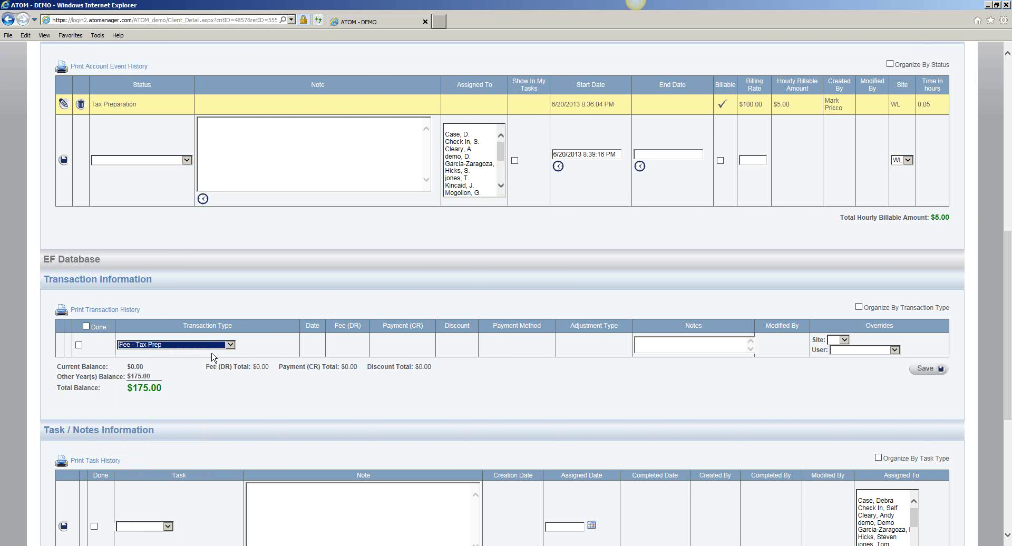
pyautogui.click(346, 345)
pyautogui.write('150')
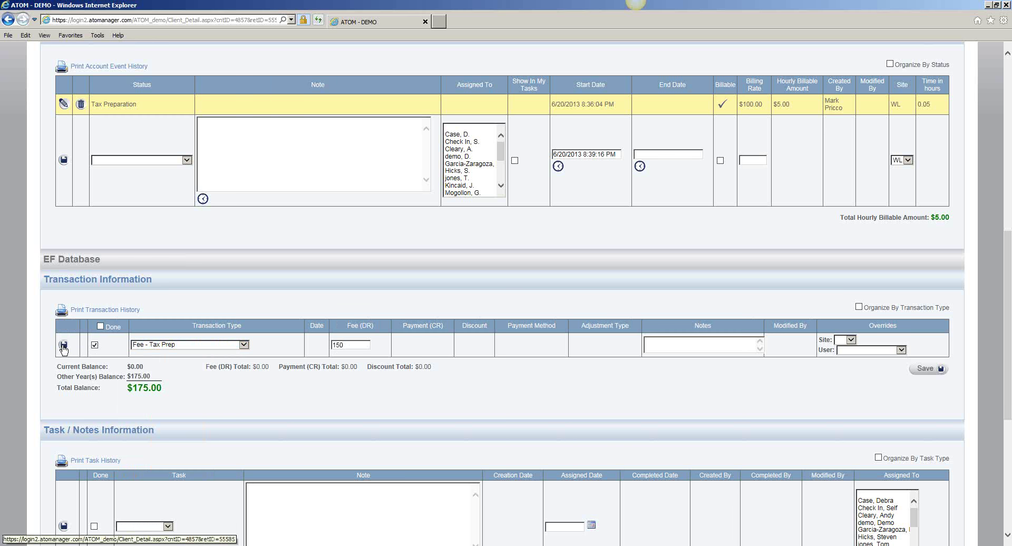
pyautogui.click(63, 346)
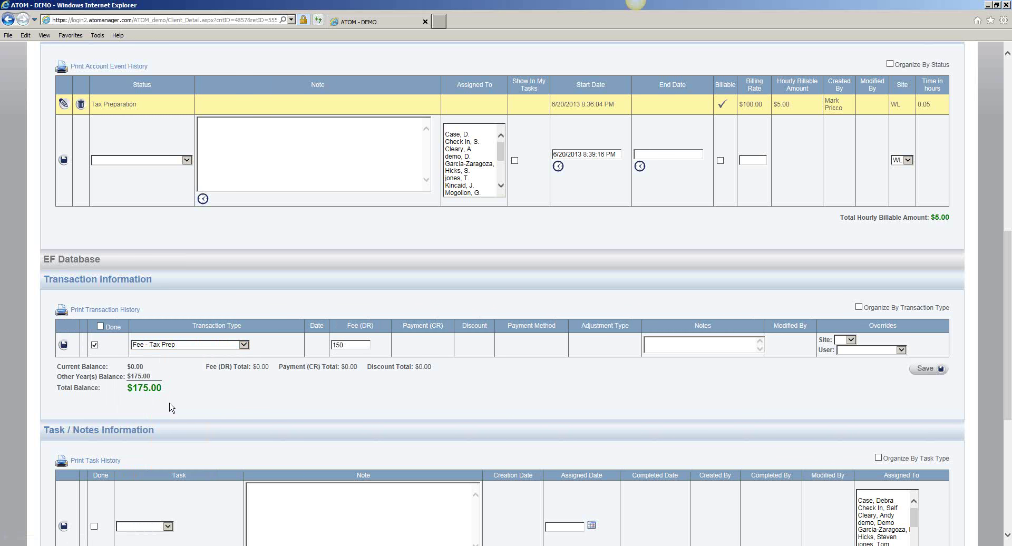
pyautogui.scroll(-3, 157, 409)
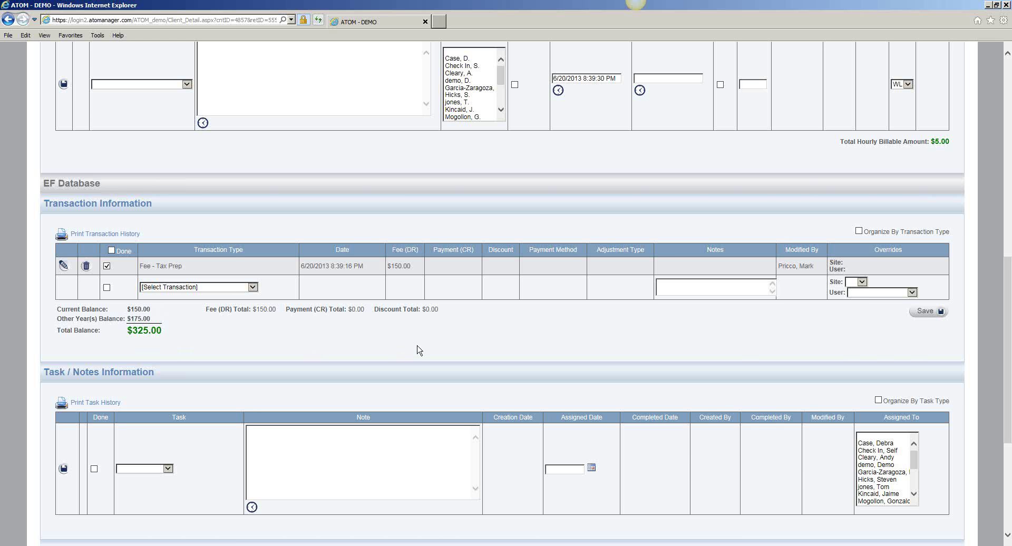
pyautogui.scroll(10, 416, 350)
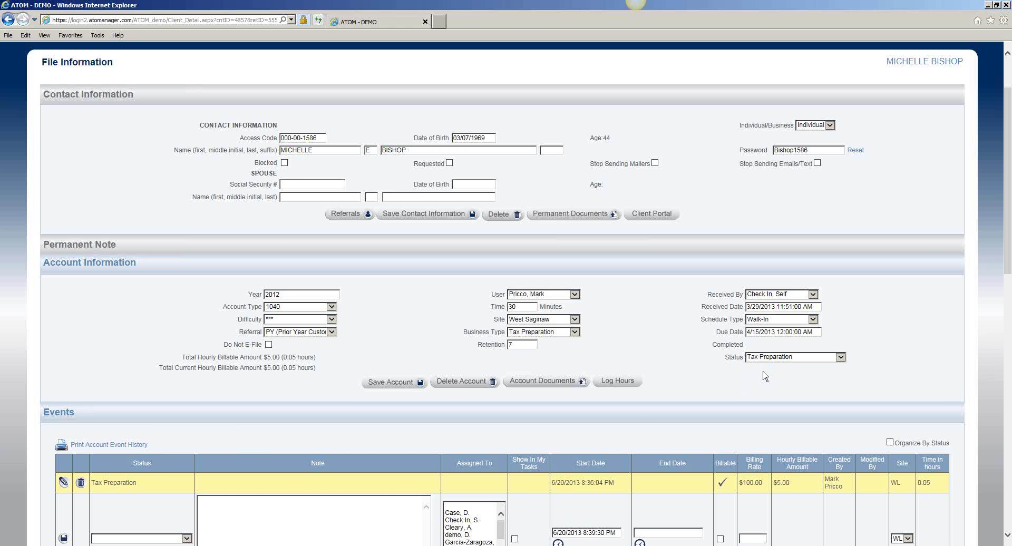
# Step: Set the 2012 account's Status to Cashier and save the account
pyautogui.click(775, 360)
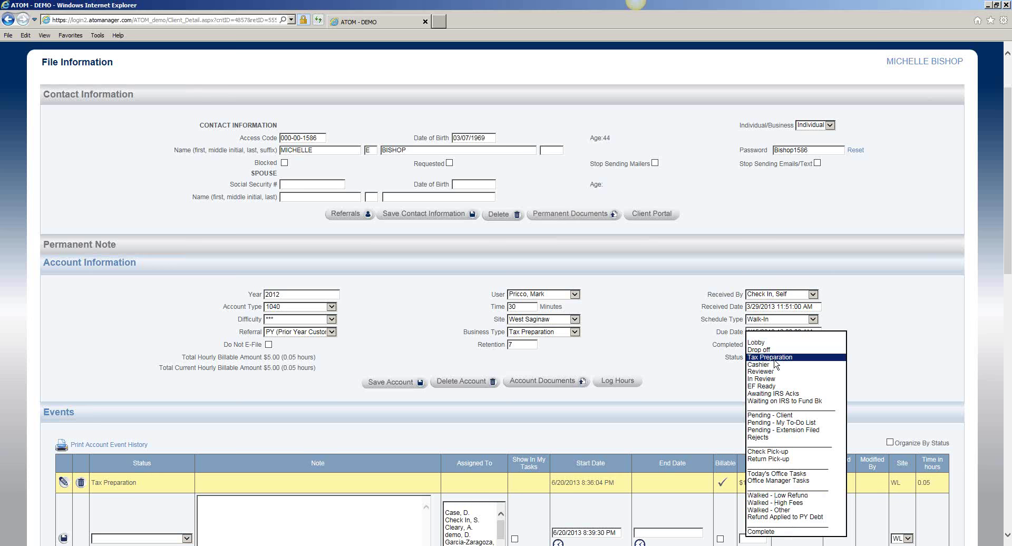
pyautogui.click(773, 365)
pyautogui.click(405, 384)
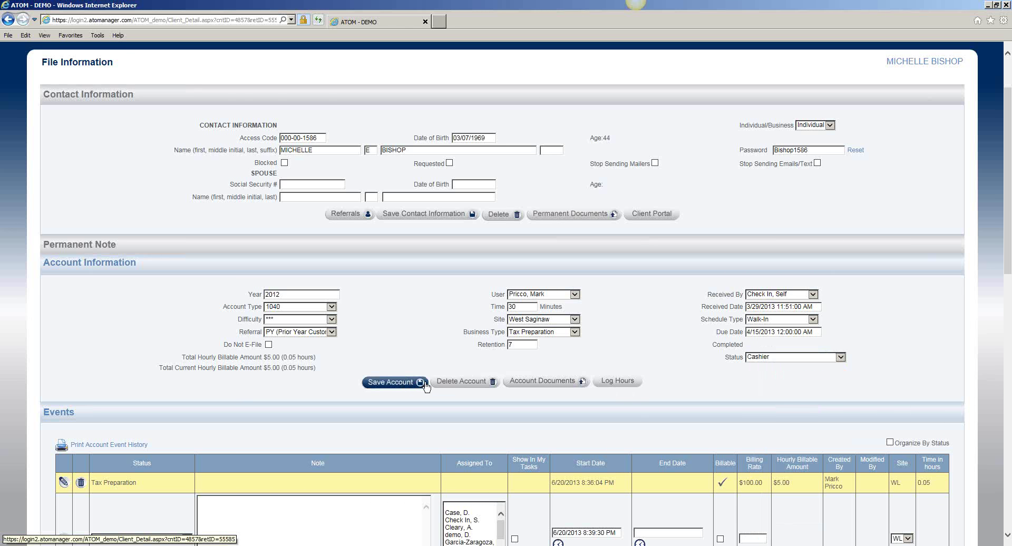
pyautogui.scroll(2, 527, 264)
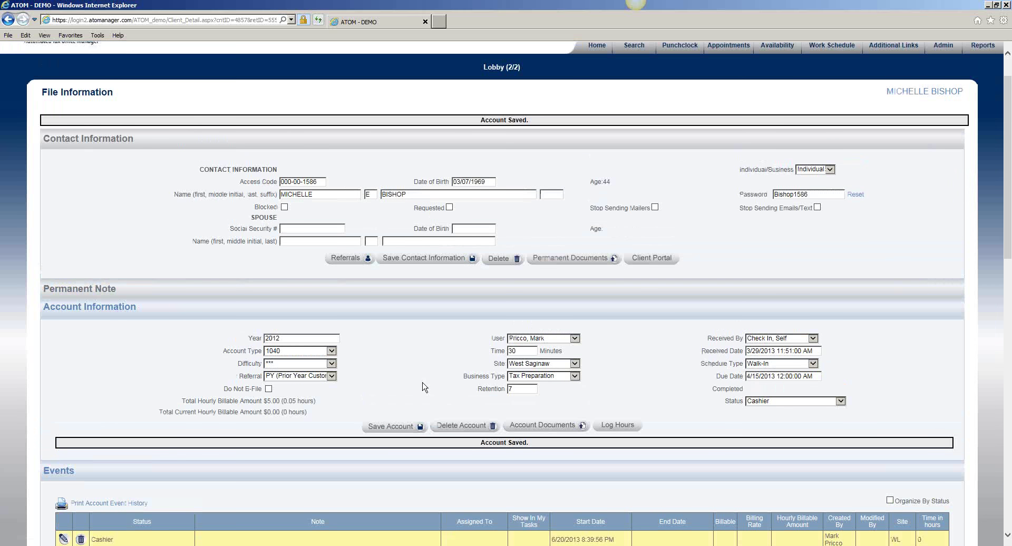
# Step: From Home, open the Cashier (3) queue and then the client's 2012 return file
pyautogui.click(597, 99)
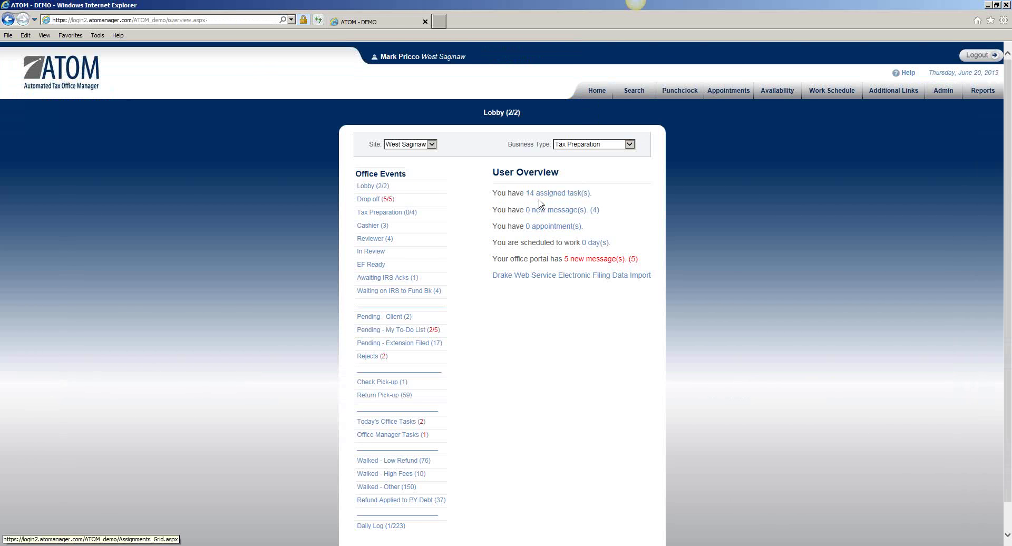
pyautogui.click(378, 227)
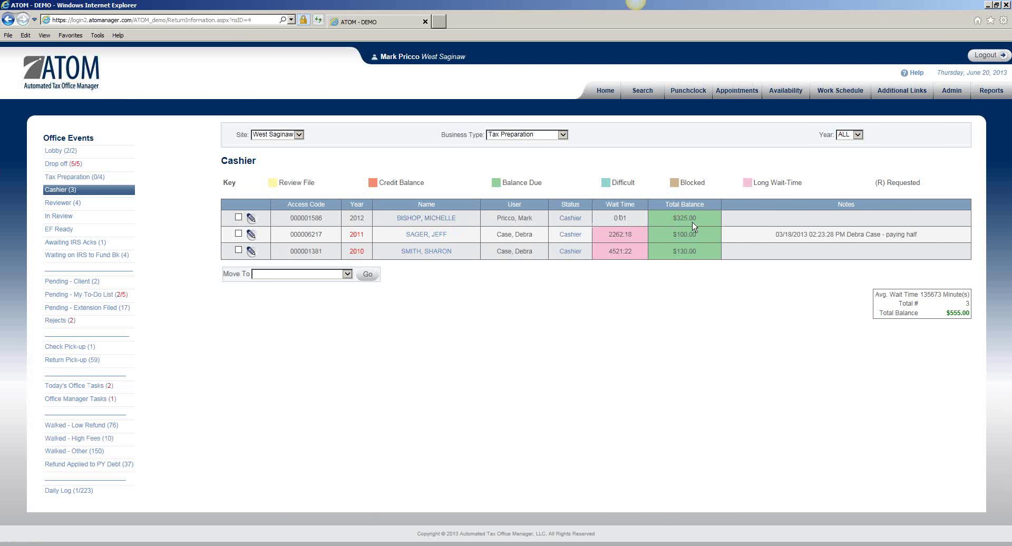
pyautogui.click(425, 218)
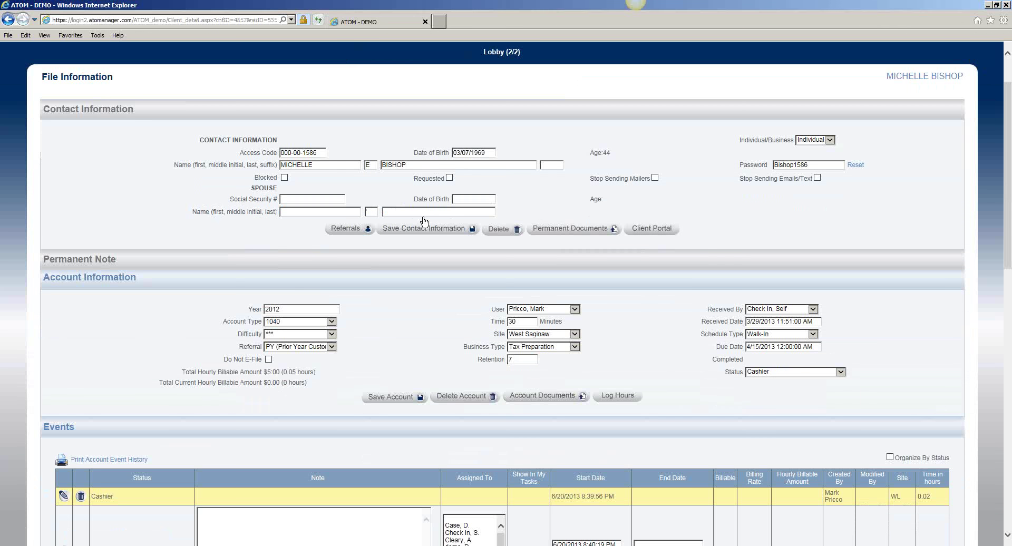
# Step: Record a $150.00 Payment - Check on the 2012 return, with the check number in the notes
pyautogui.scroll(-10, 367, 275)
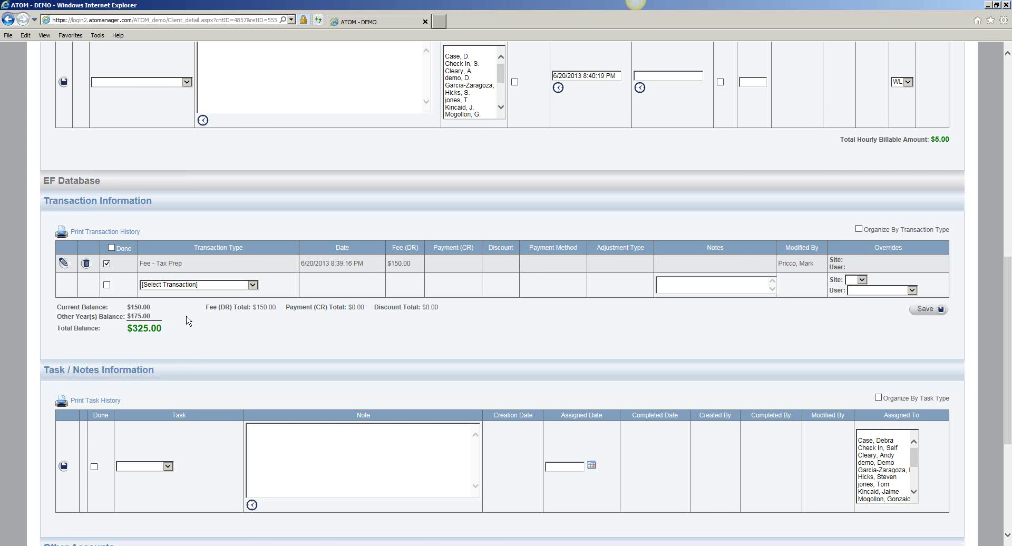
pyautogui.scroll(-5, 190, 318)
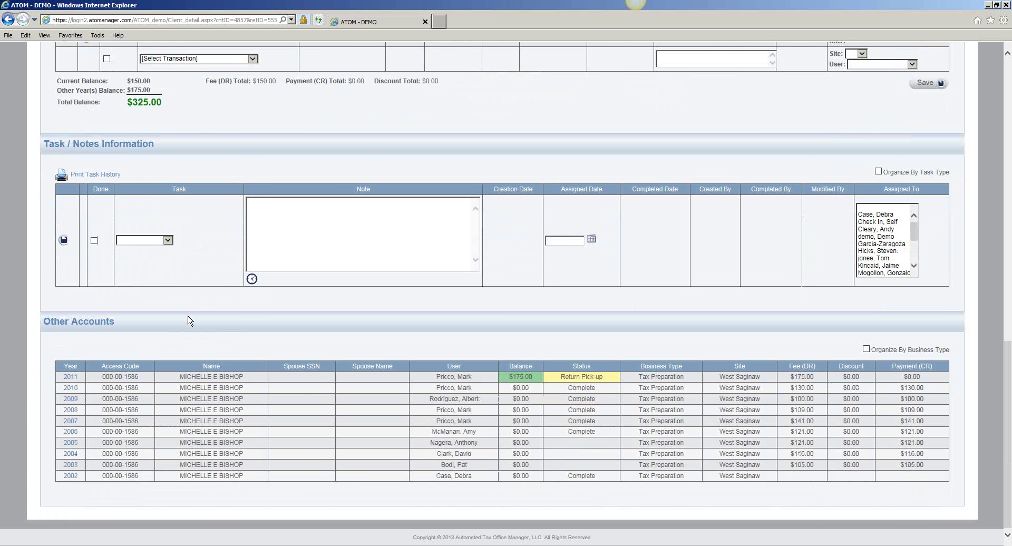
pyautogui.scroll(5, 208, 303)
pyautogui.click(224, 286)
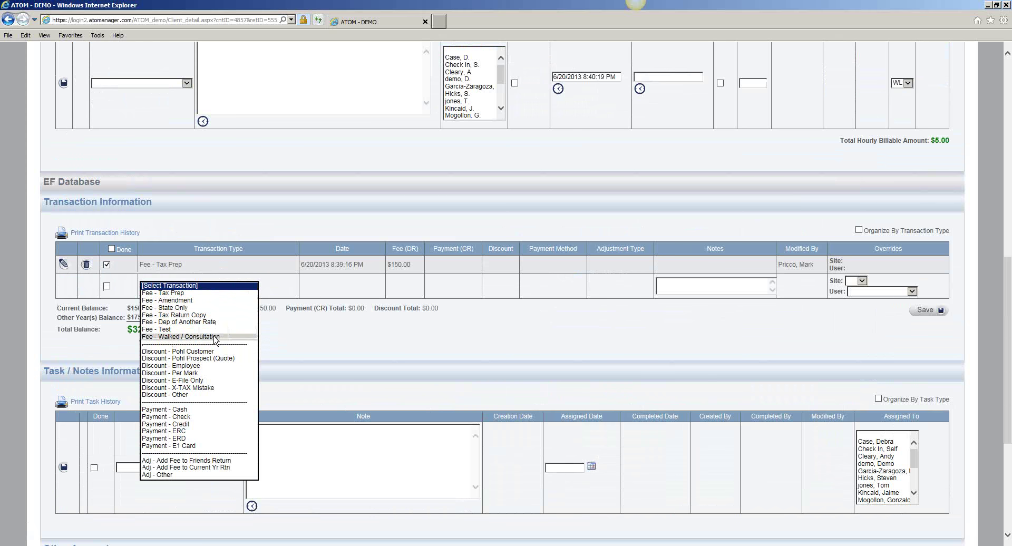
pyautogui.click(209, 417)
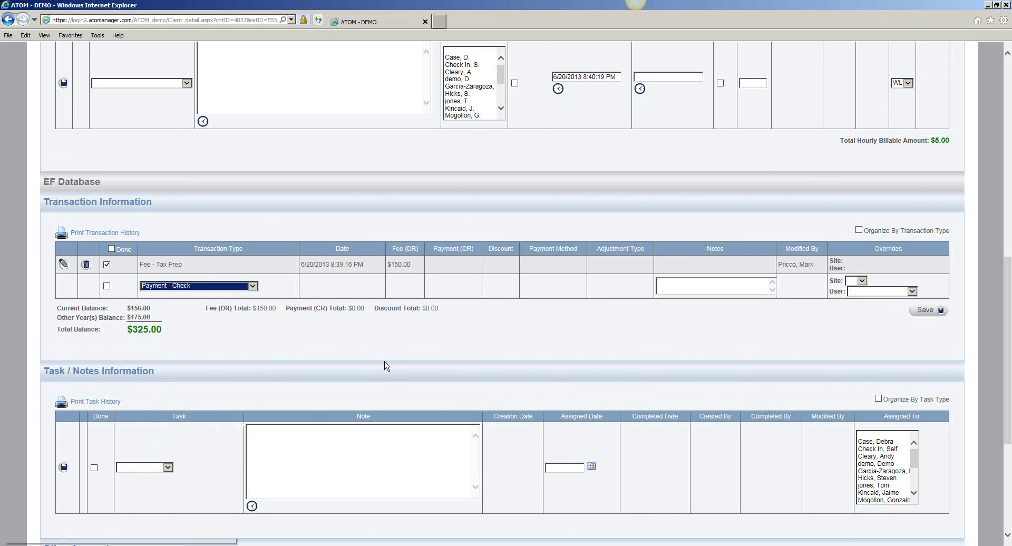
pyautogui.click(704, 286)
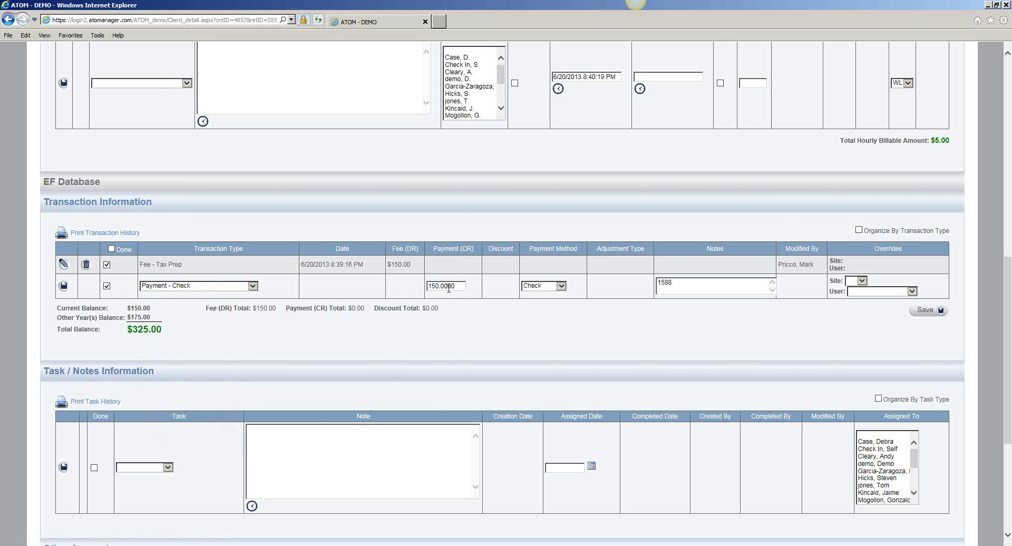
pyautogui.press('Return')
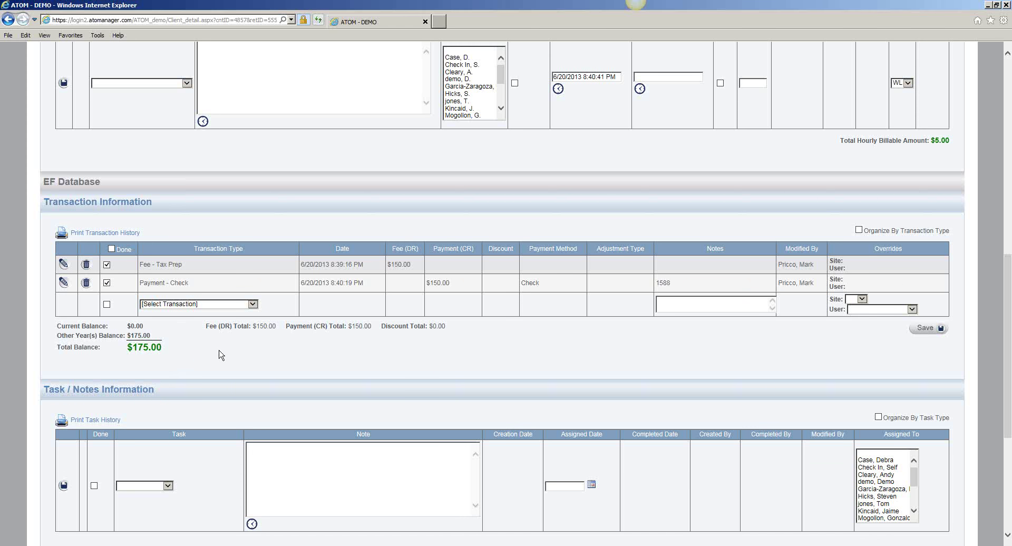
pyautogui.scroll(-4, 558, 410)
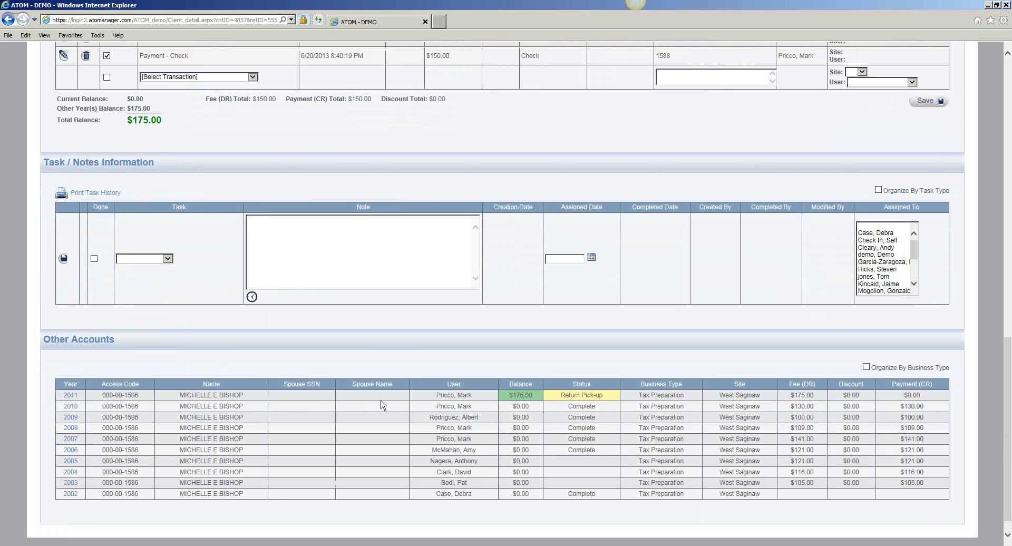
pyautogui.click(70, 395)
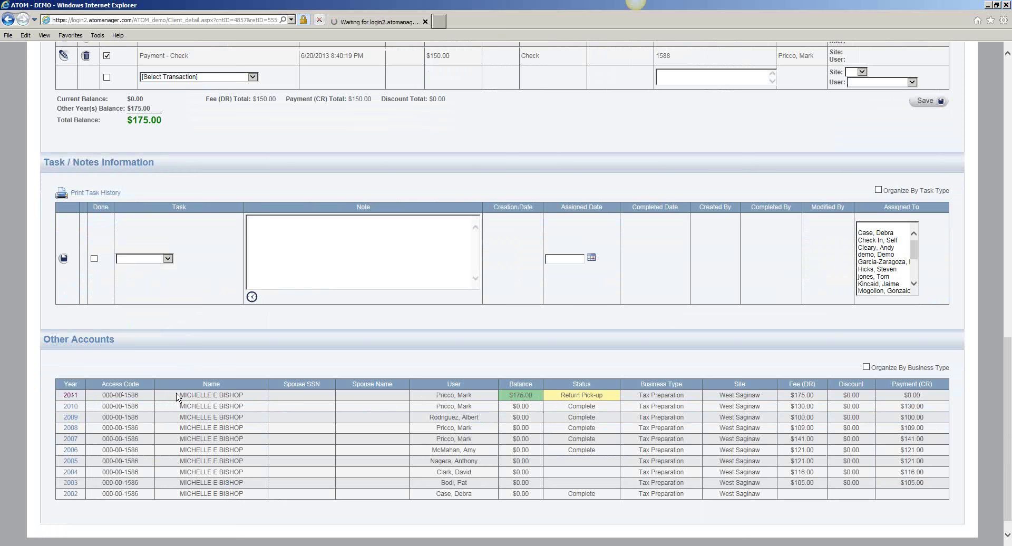
pyautogui.scroll(-10, 316, 190)
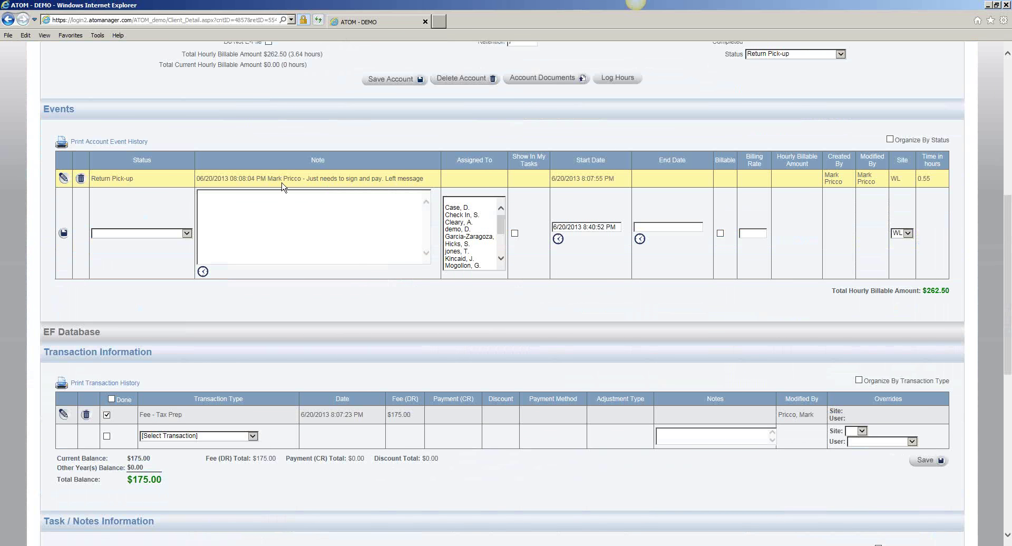
pyautogui.scroll(-7, 274, 263)
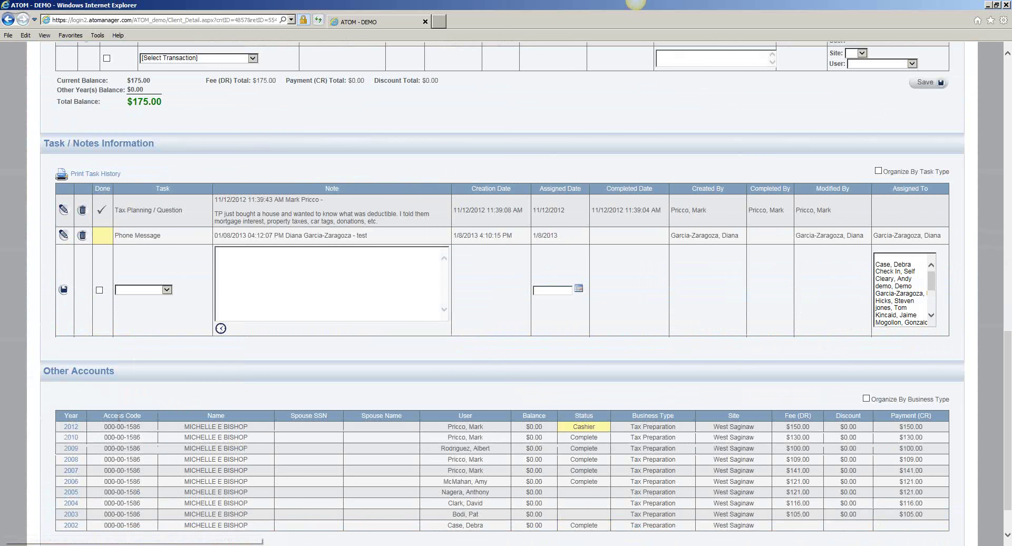
pyautogui.click(71, 428)
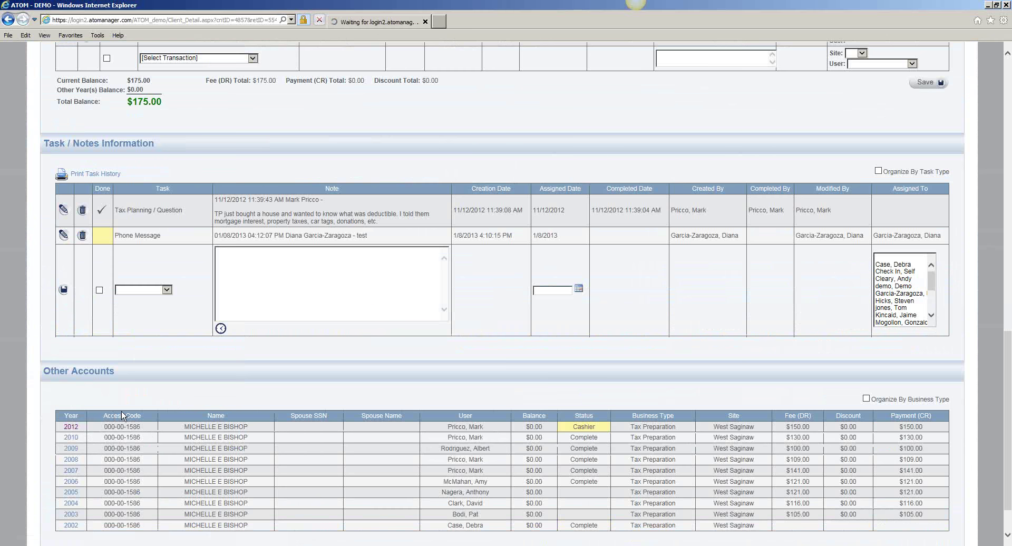
pyautogui.scroll(-5, 124, 413)
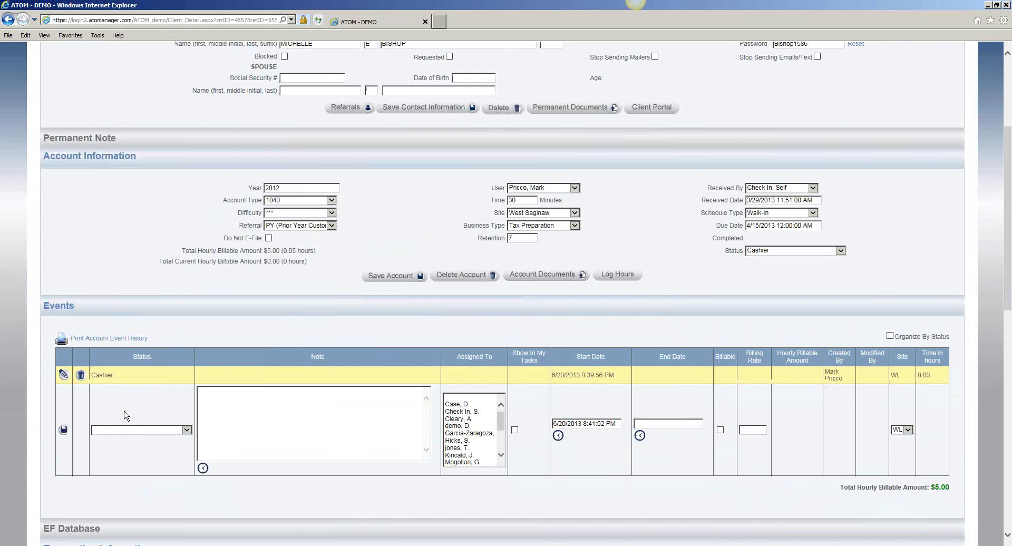
pyautogui.scroll(-4, 458, 342)
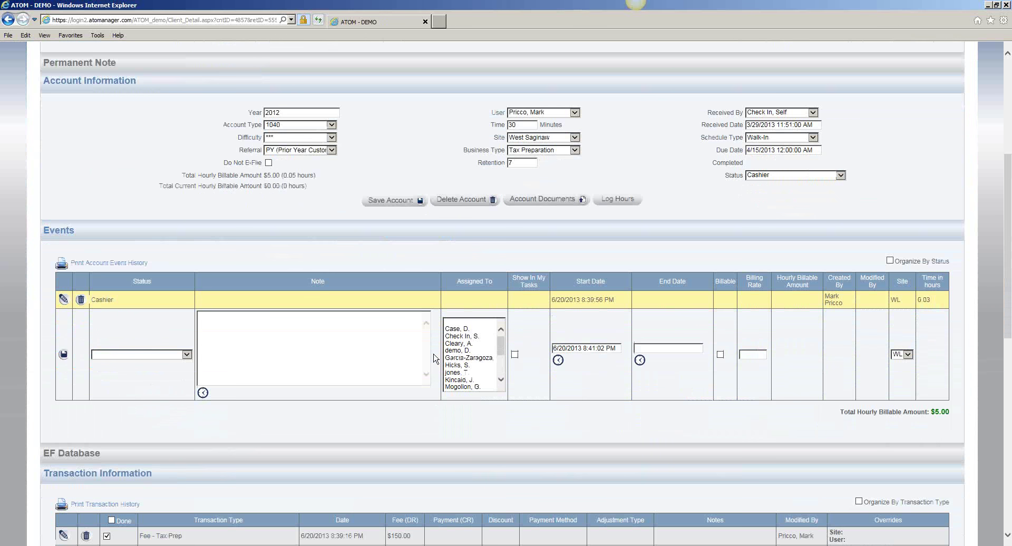
pyautogui.click(127, 310)
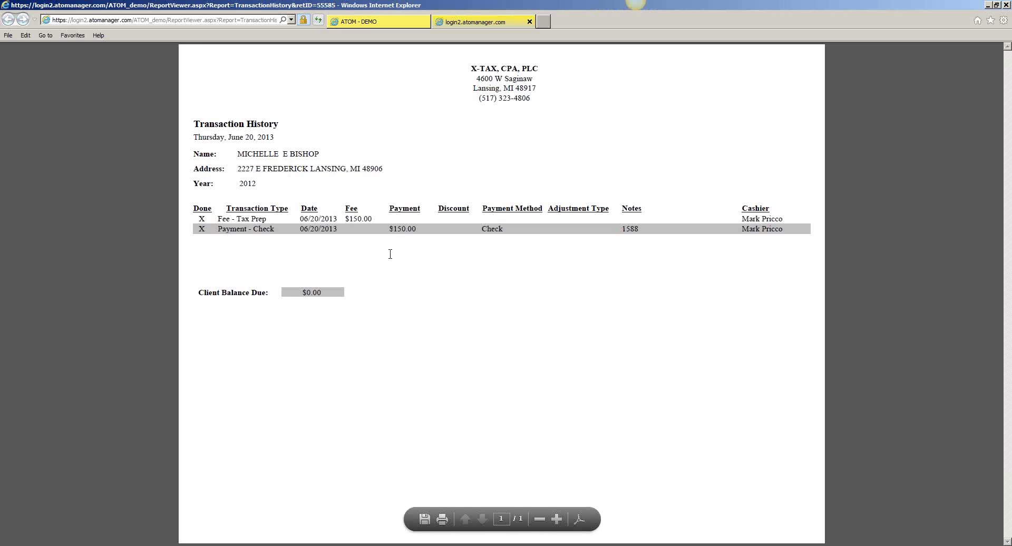
pyautogui.click(530, 21)
# Step: Save the 2012 account with Reviewer status and go back to the Home overview
pyautogui.scroll(1, 490, 241)
pyautogui.scroll(4, 490, 240)
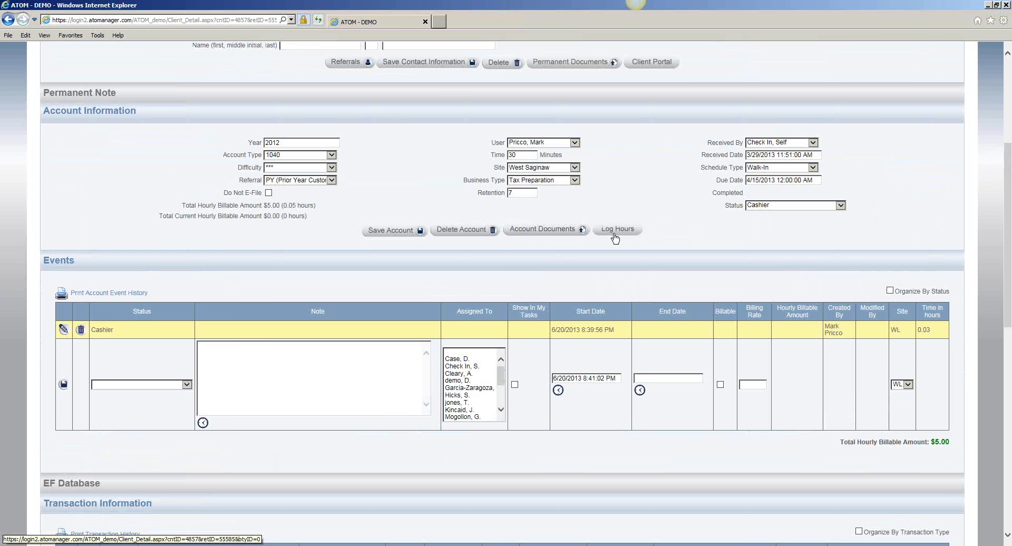
pyautogui.click(767, 210)
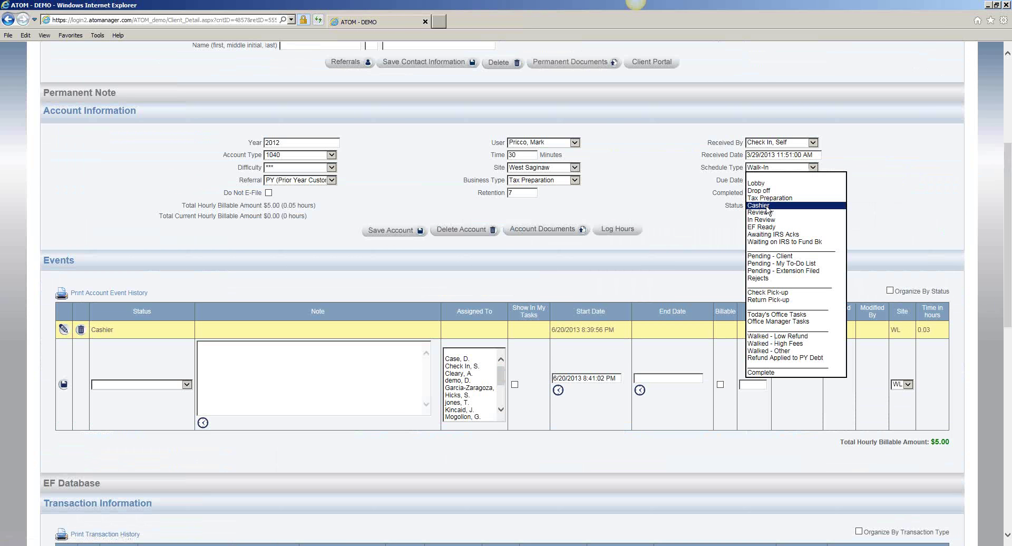
pyautogui.click(769, 213)
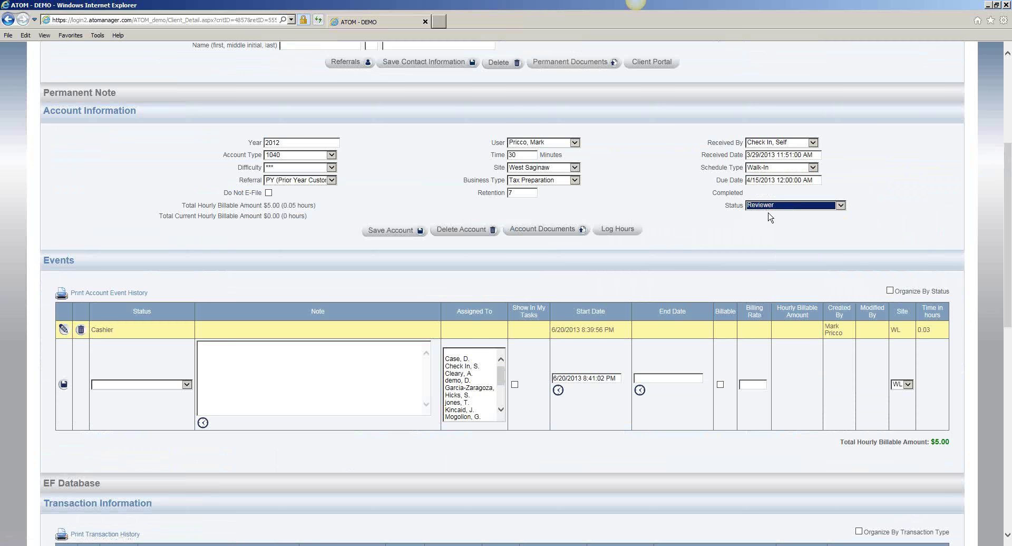
pyautogui.click(389, 232)
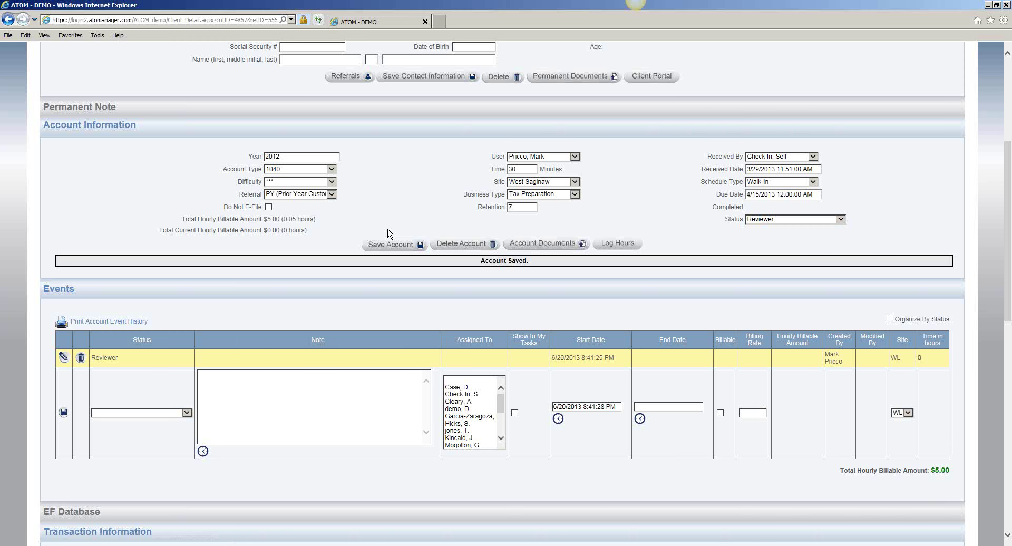
pyautogui.scroll(5, 414, 228)
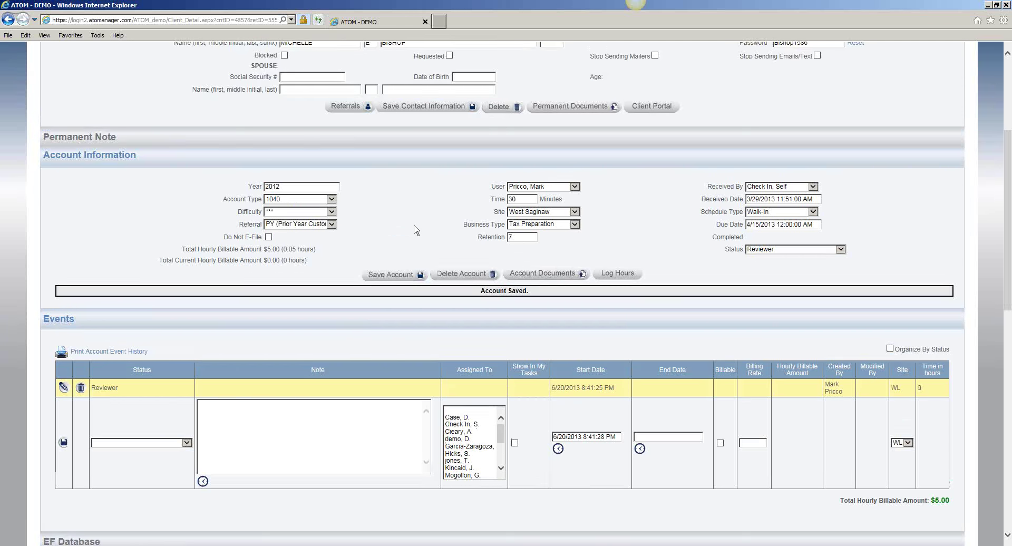
pyautogui.click(597, 90)
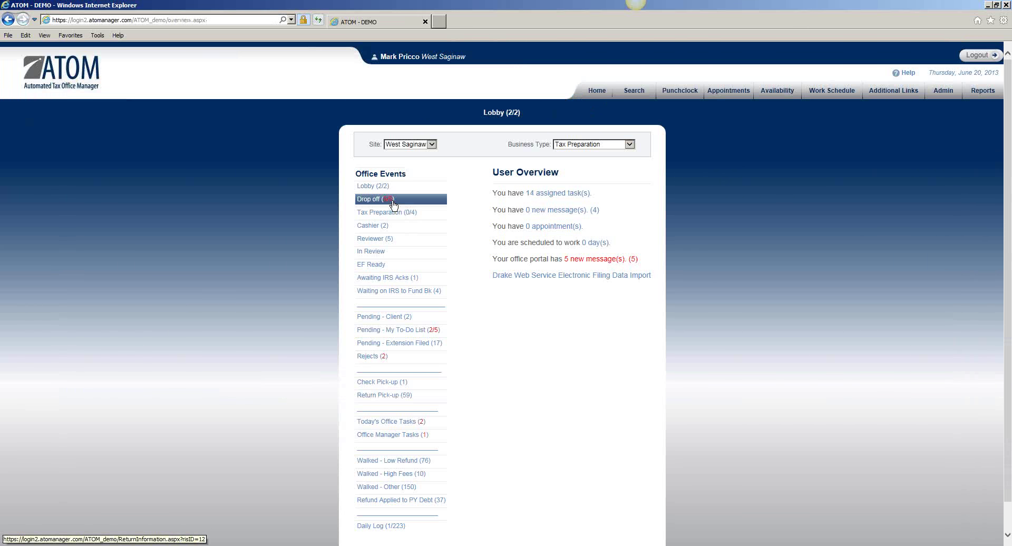
# Step: Open the 2012 account from the Reviewer list and save it with In Review status
pyautogui.click(390, 188)
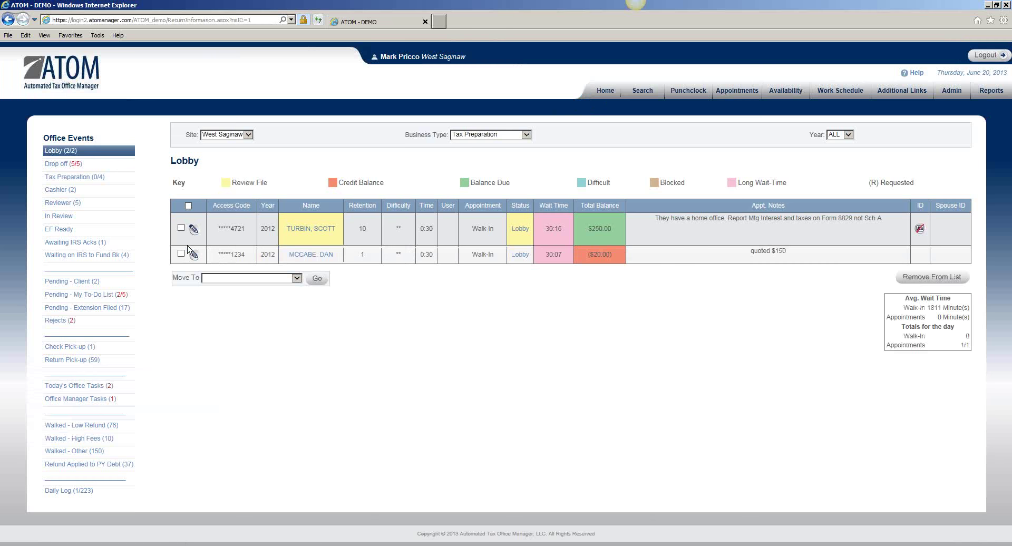
pyautogui.click(85, 207)
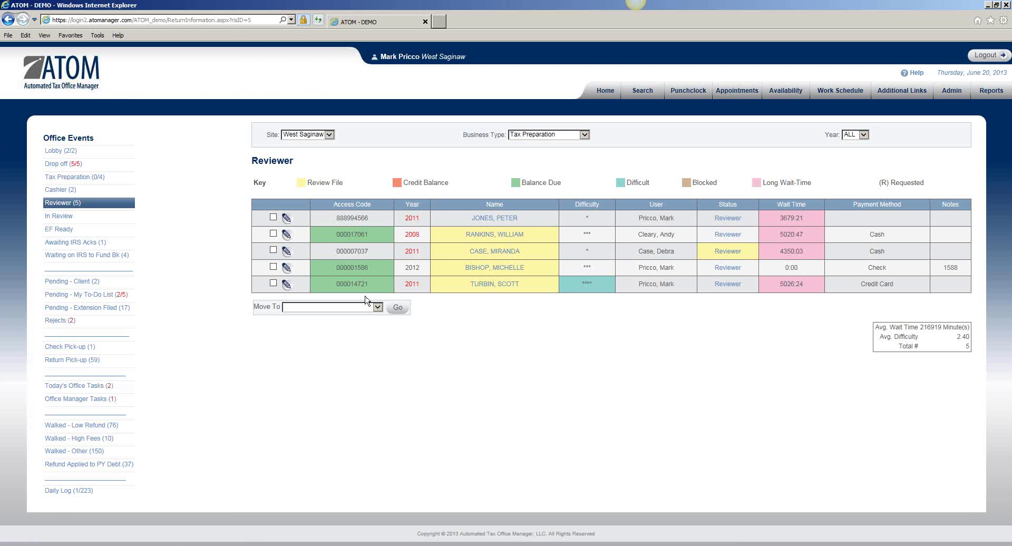
pyautogui.click(478, 269)
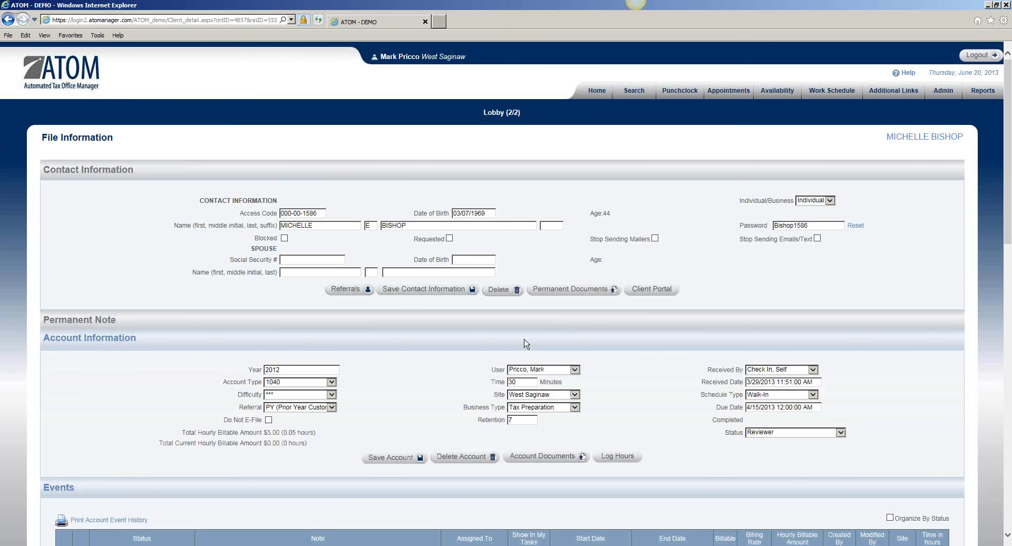
pyautogui.scroll(-5, 527, 343)
pyautogui.click(763, 207)
pyautogui.click(762, 212)
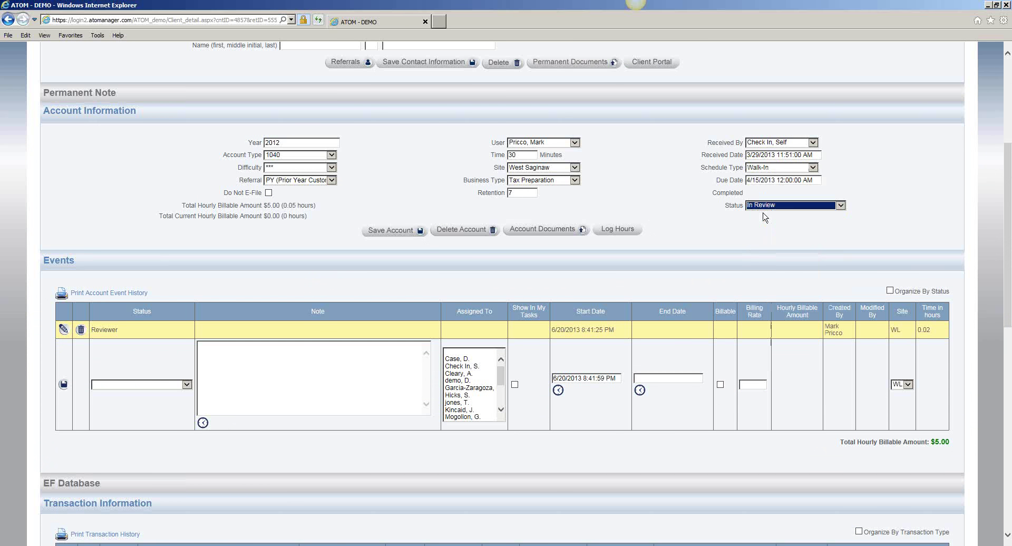
pyautogui.click(382, 237)
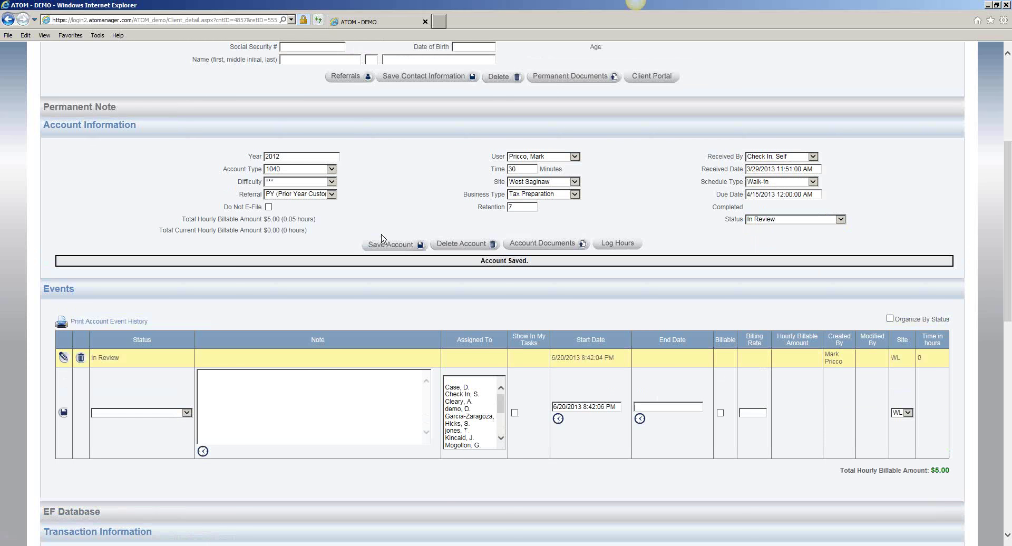
# Step: Open the reviewer docs PDF from the account's uploaded documents
pyautogui.click(533, 246)
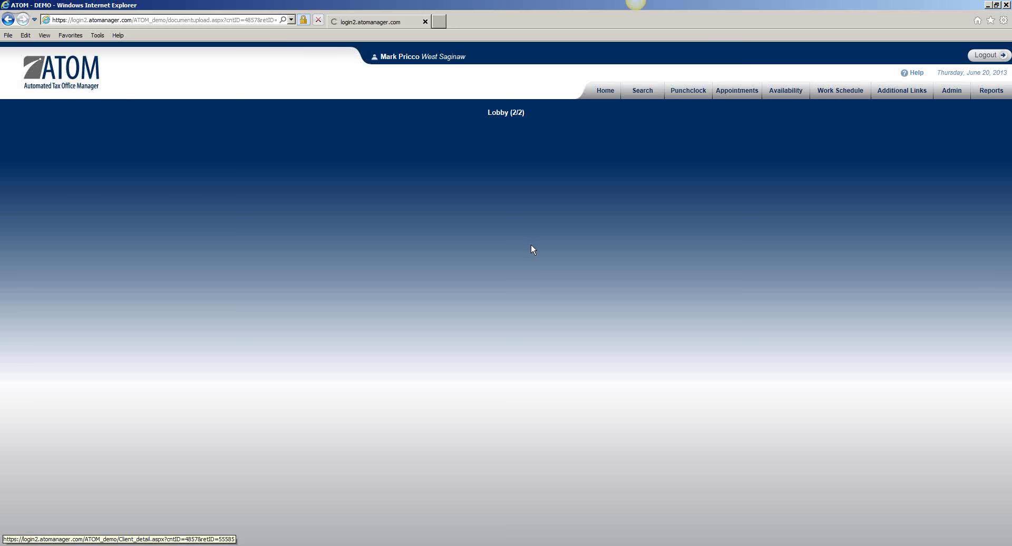
pyautogui.click(235, 235)
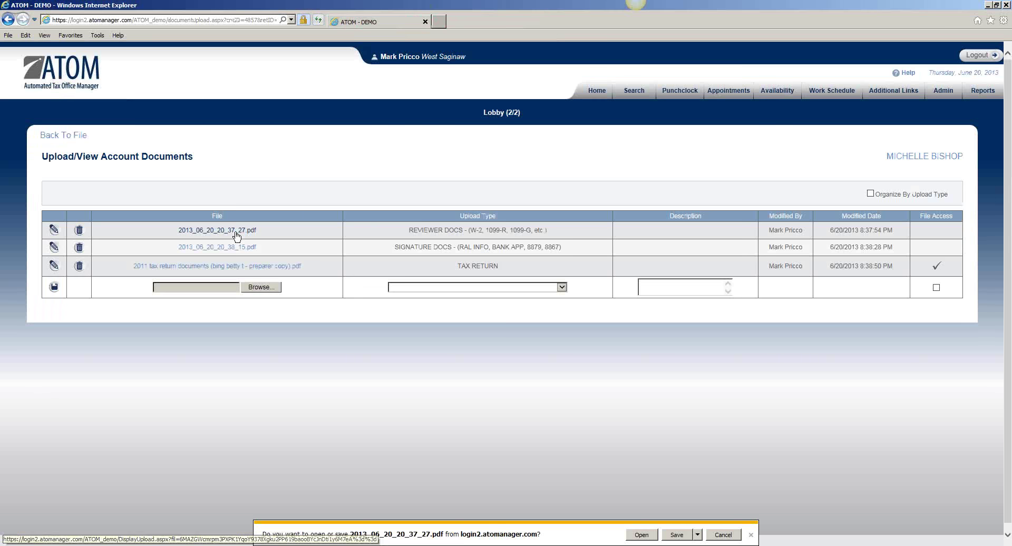
pyautogui.click(646, 538)
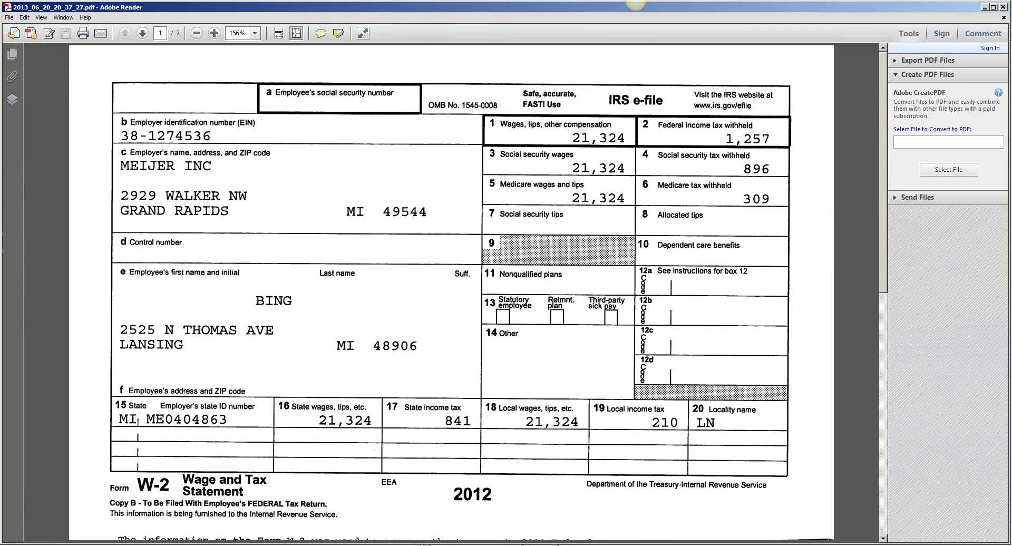
# Step: Close the W-2 PDF in Adobe Reader after reviewing it
pyautogui.click(1007, 7)
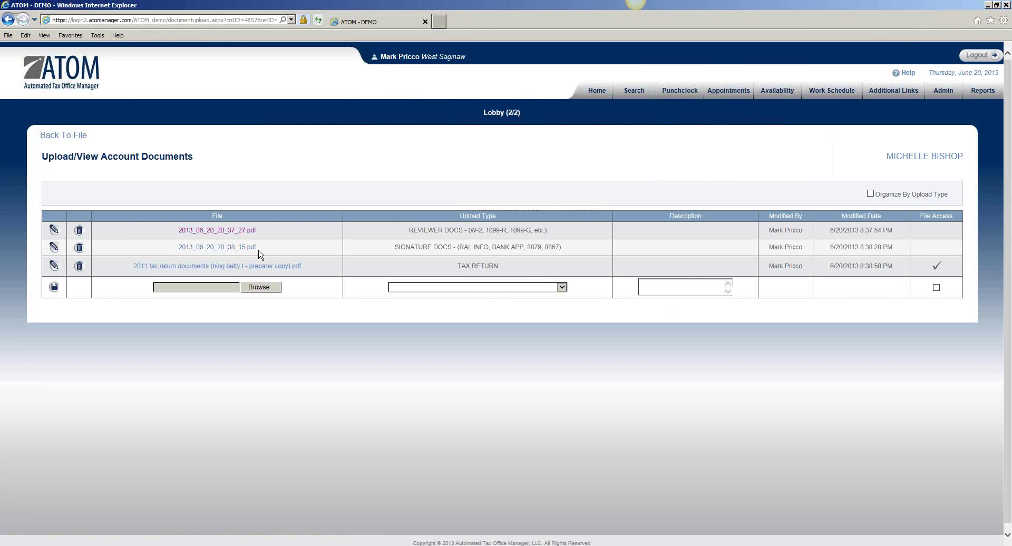
# Step: Back in the client's file, save the 2012 account with EF Ready status
pyautogui.click(78, 138)
pyautogui.scroll(-3, 326, 360)
pyautogui.scroll(-3, 326, 360)
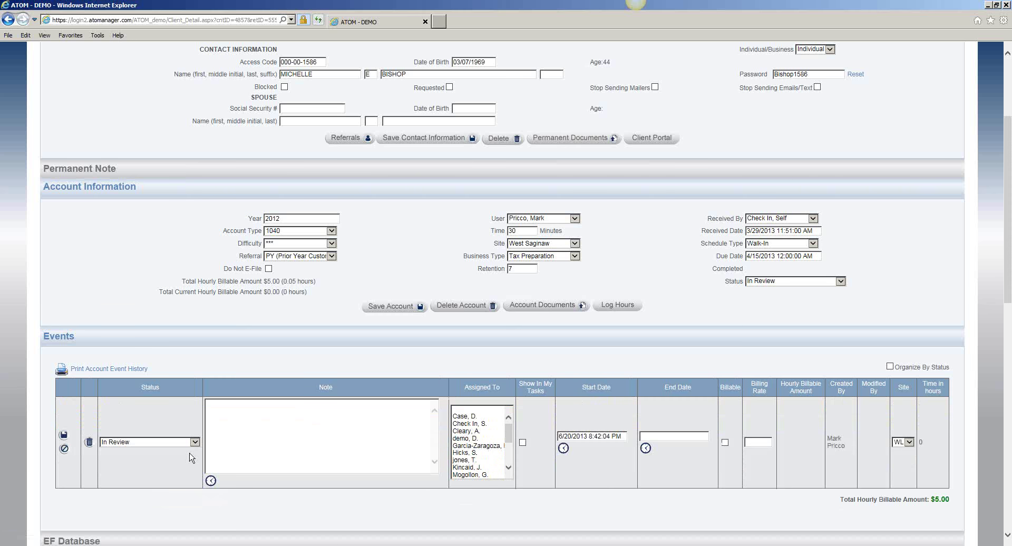
pyautogui.click(775, 283)
pyautogui.click(775, 293)
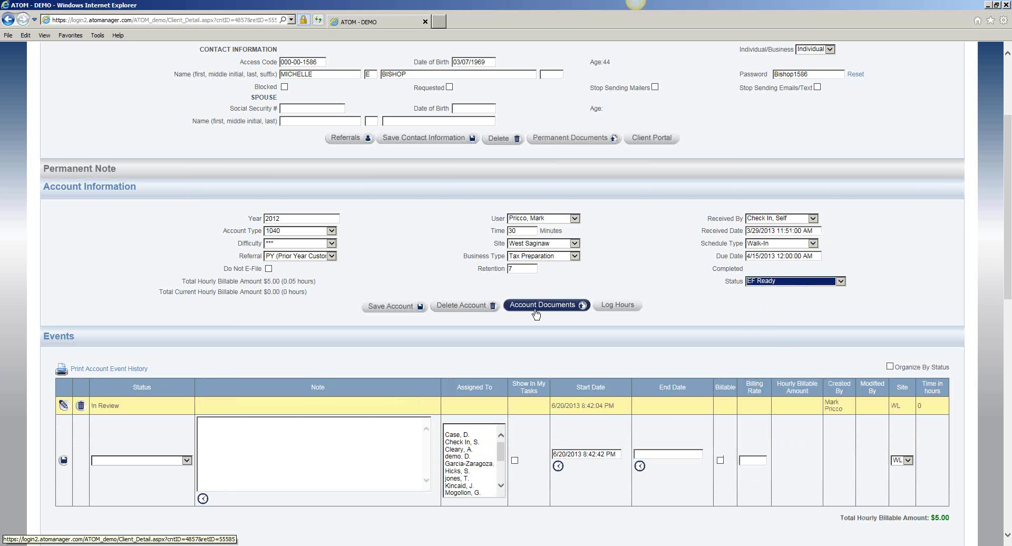
pyautogui.click(398, 311)
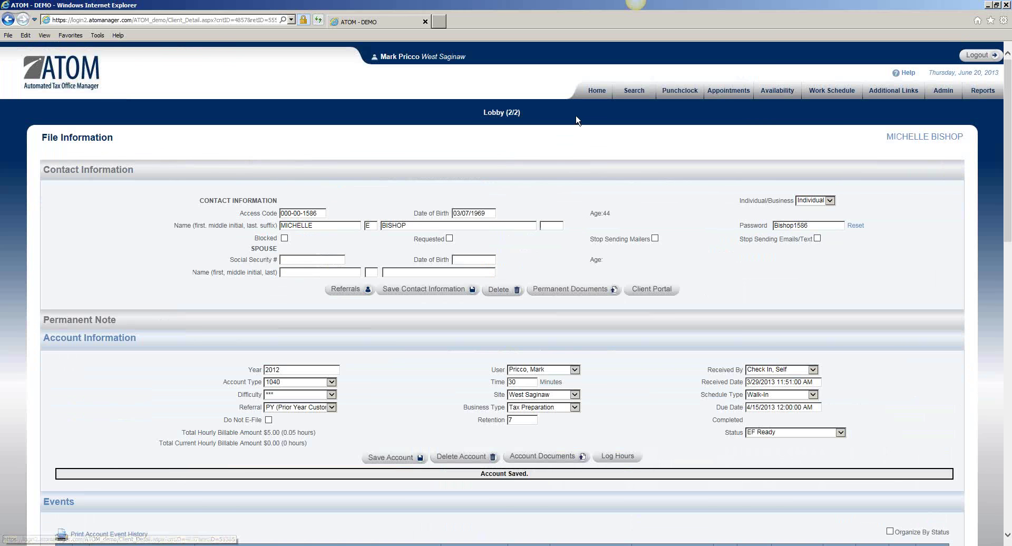
# Step: Go Home and open the EF Ready list of returns
pyautogui.click(605, 91)
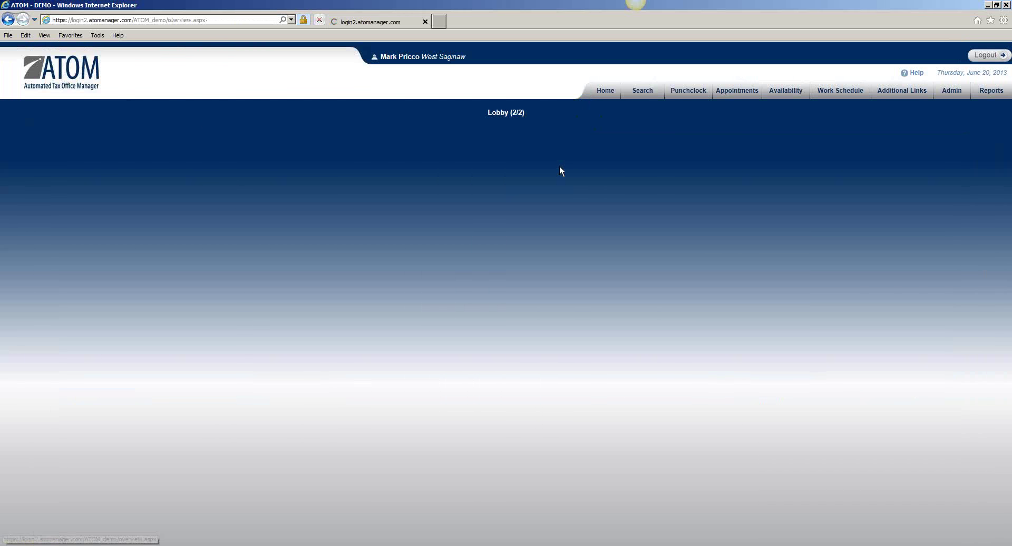
pyautogui.click(396, 272)
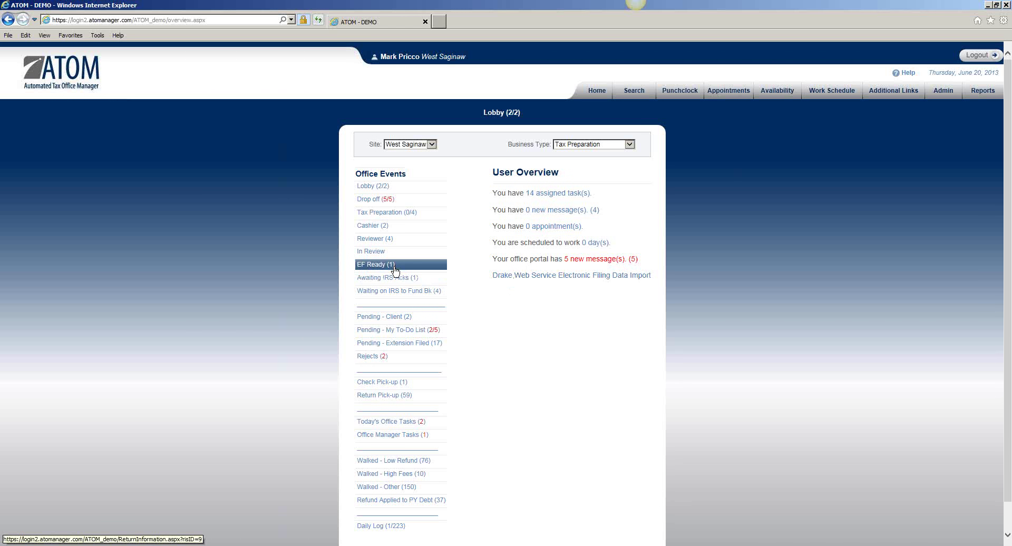
pyautogui.click(396, 270)
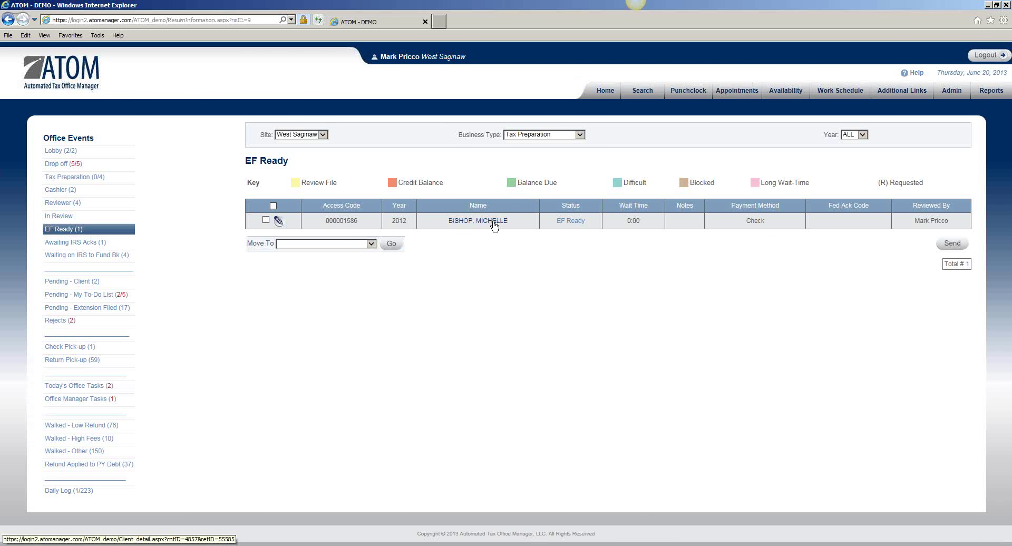
# Step: Send the 2012 return for e-filing, confirm, and open the Awaiting IRS Acks list
pyautogui.click(267, 221)
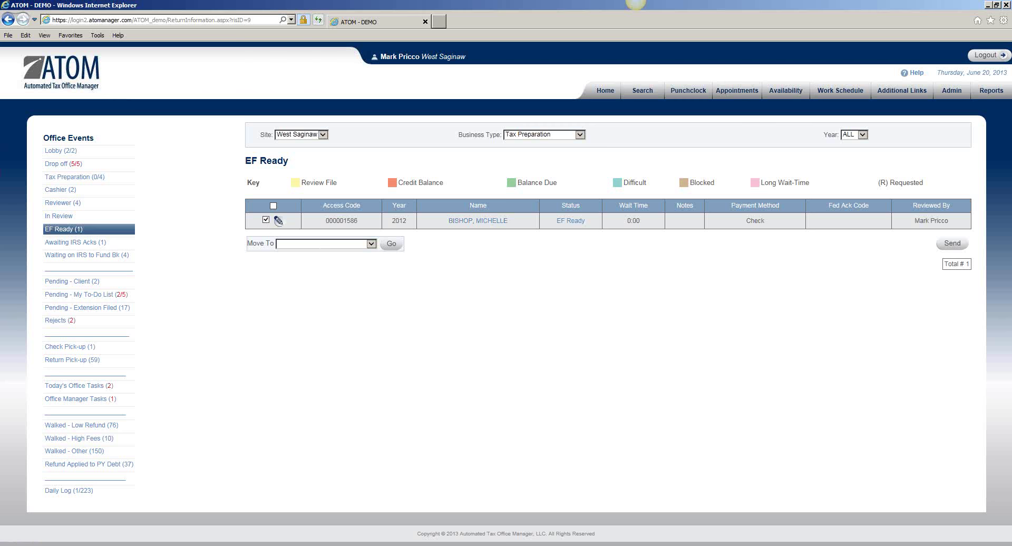
pyautogui.click(954, 239)
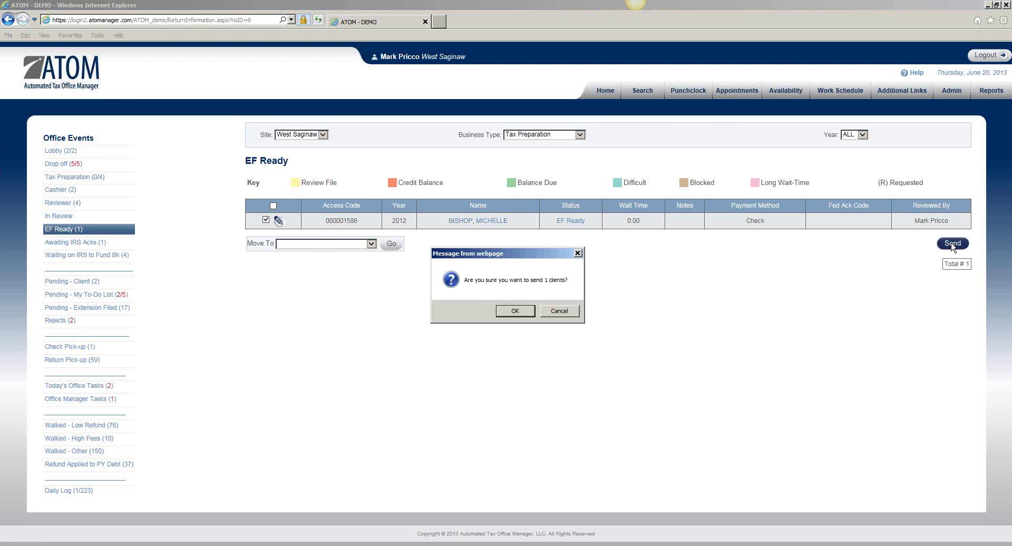
pyautogui.click(518, 312)
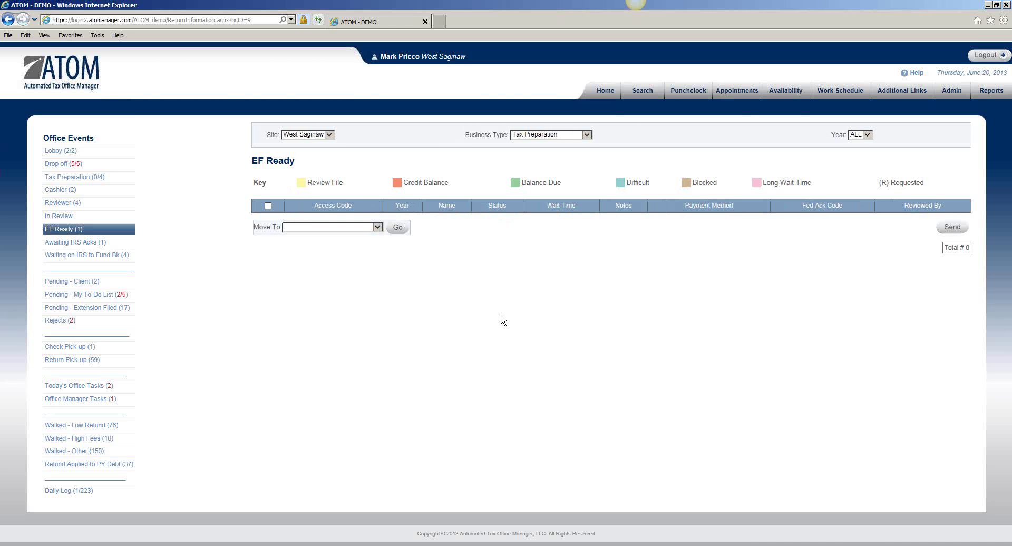
pyautogui.click(96, 247)
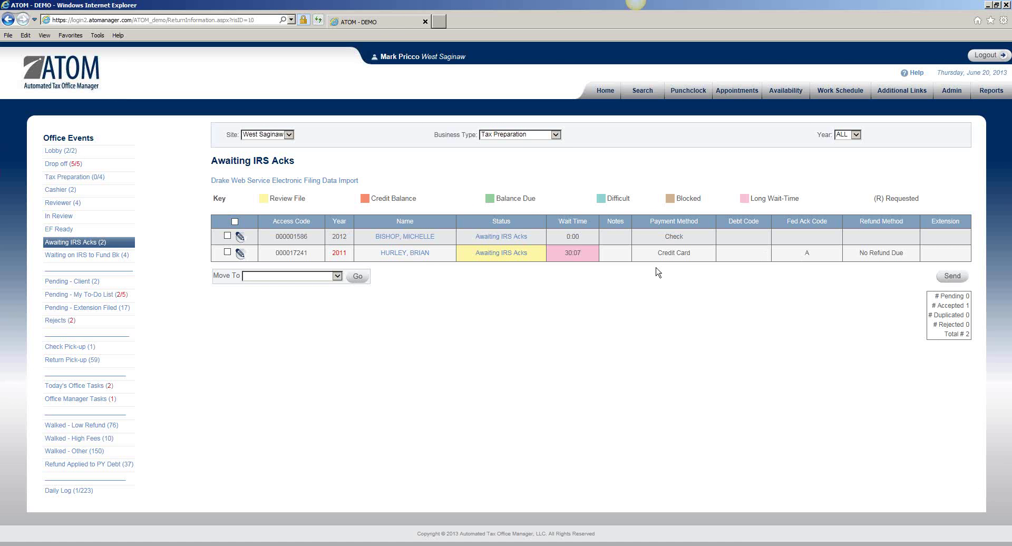
# Step: Mark the 2011 return, send it, and confirm with OK
pyautogui.click(228, 253)
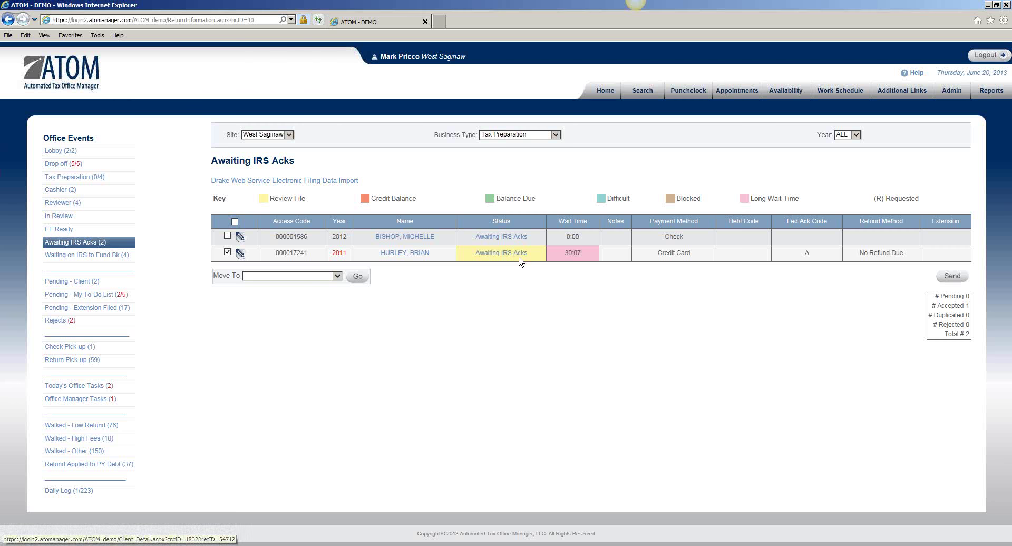
pyautogui.click(950, 278)
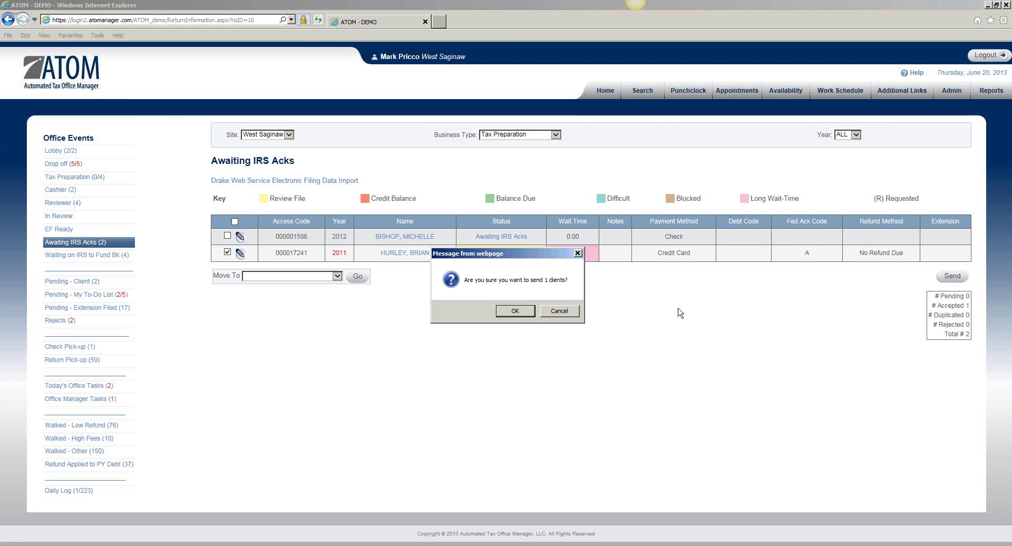
pyautogui.click(519, 313)
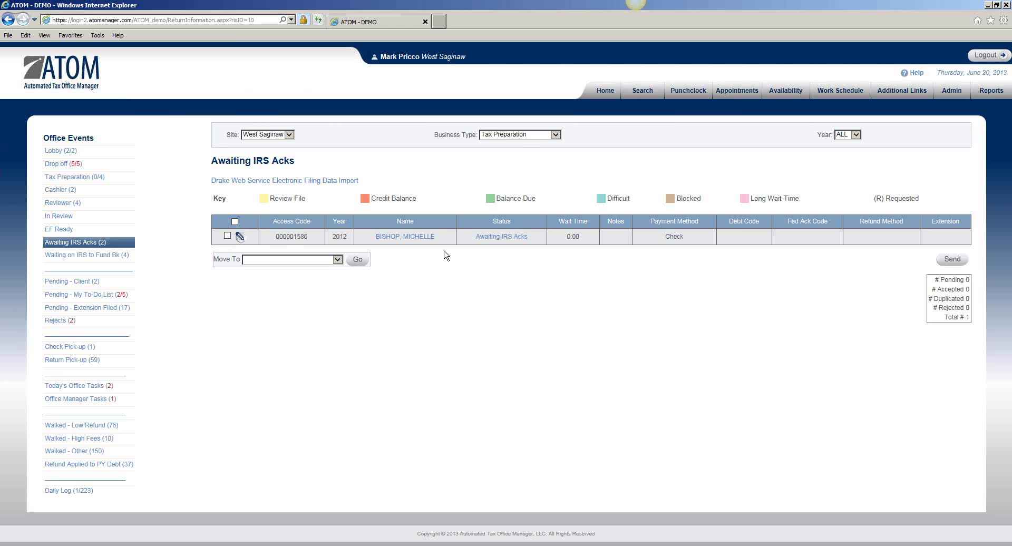
# Step: Mark the 2012 return, choose Complete in Move To, click Go and confirm
pyautogui.click(227, 235)
pyautogui.click(290, 261)
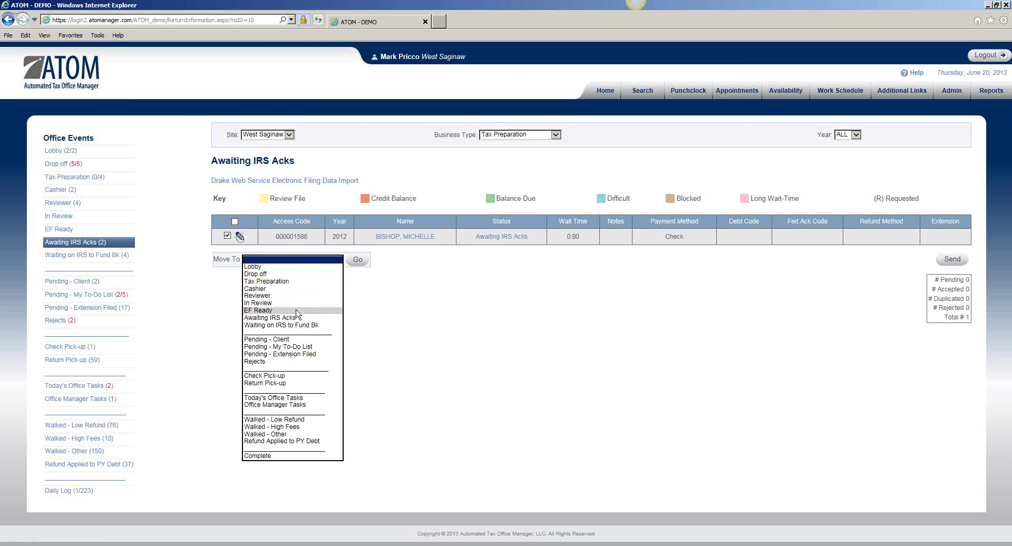
pyautogui.click(290, 457)
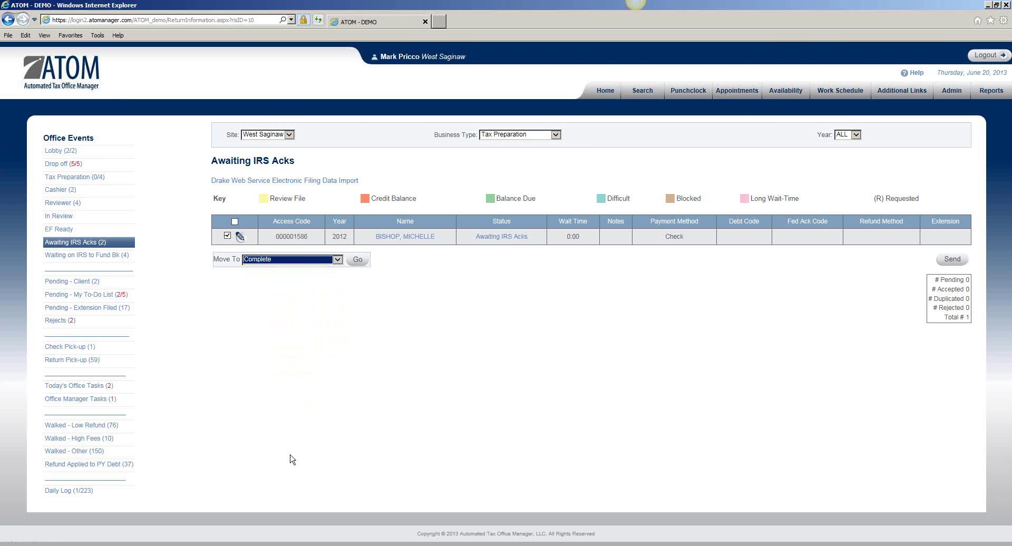
pyautogui.click(358, 259)
pyautogui.click(544, 312)
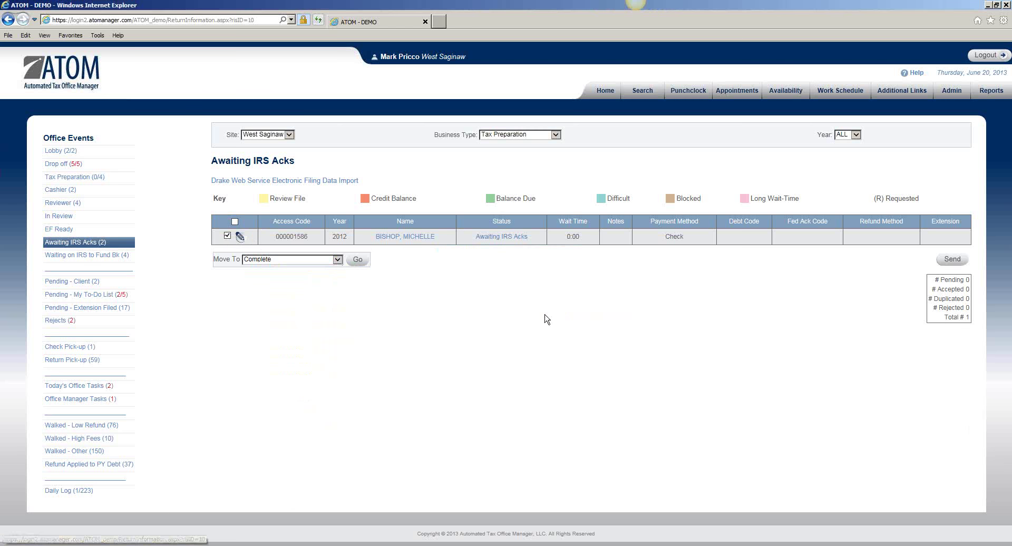
pyautogui.click(116, 242)
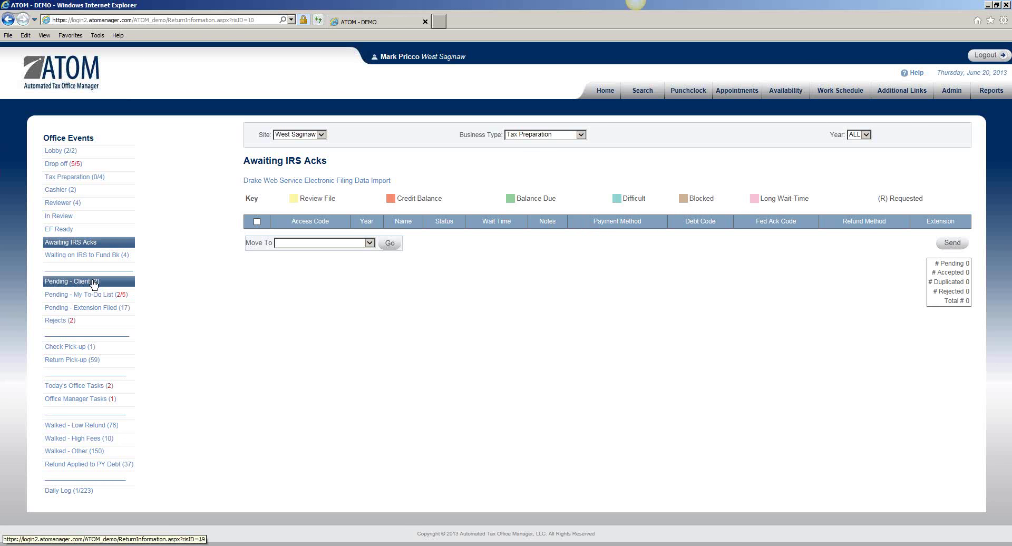
# Step: Search by the client's last and first name and open her 2012 return file
pyautogui.click(643, 90)
pyautogui.click(228, 206)
pyautogui.write('bishopmi')
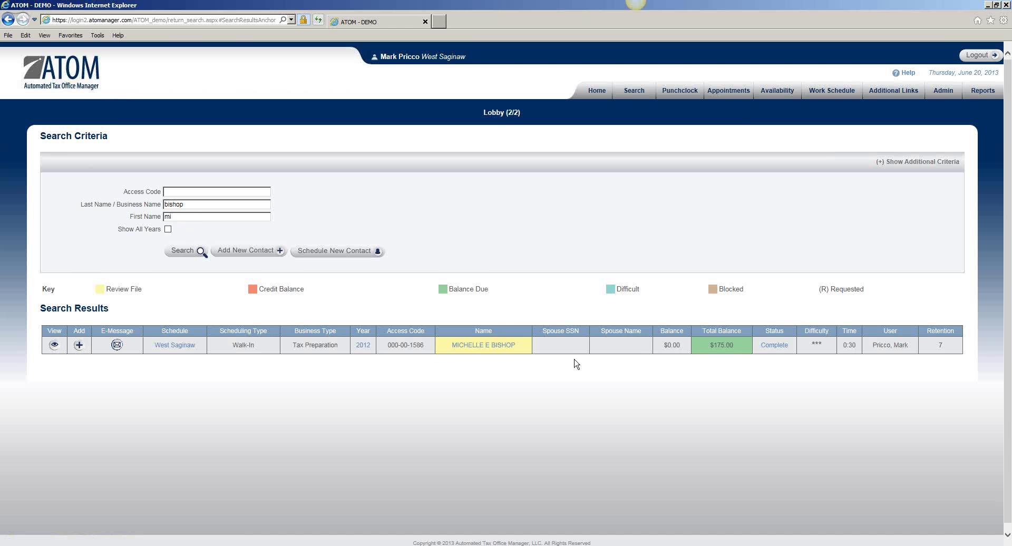
pyautogui.click(53, 346)
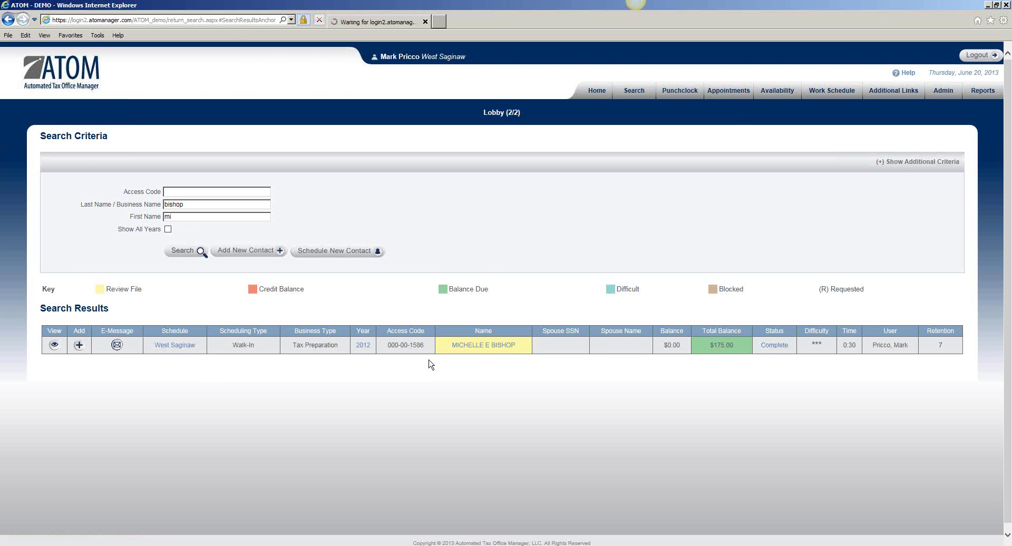
# Step: Save the status as Pending - Client with the note 'Waiting on son's SSN'
pyautogui.scroll(-3, 770, 308)
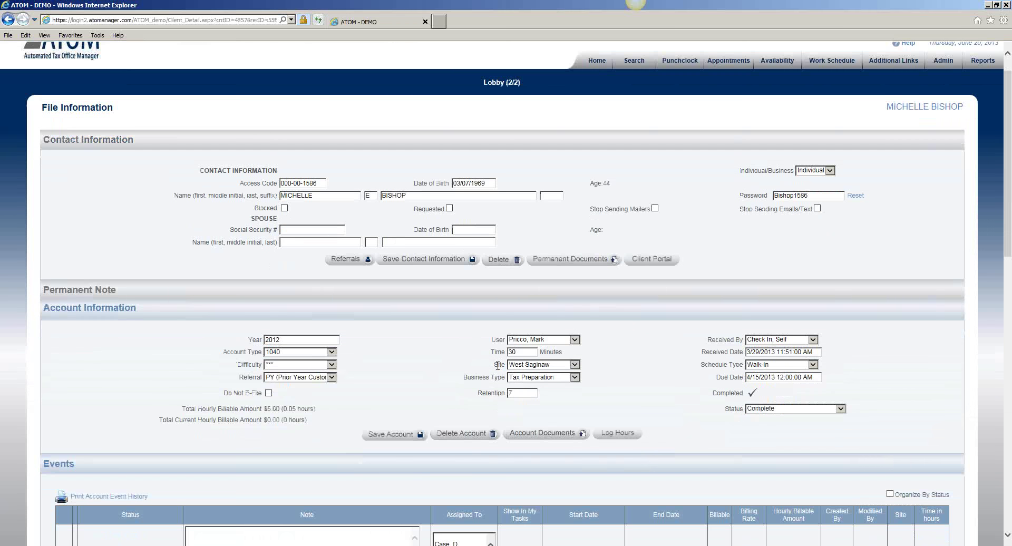
pyautogui.click(775, 289)
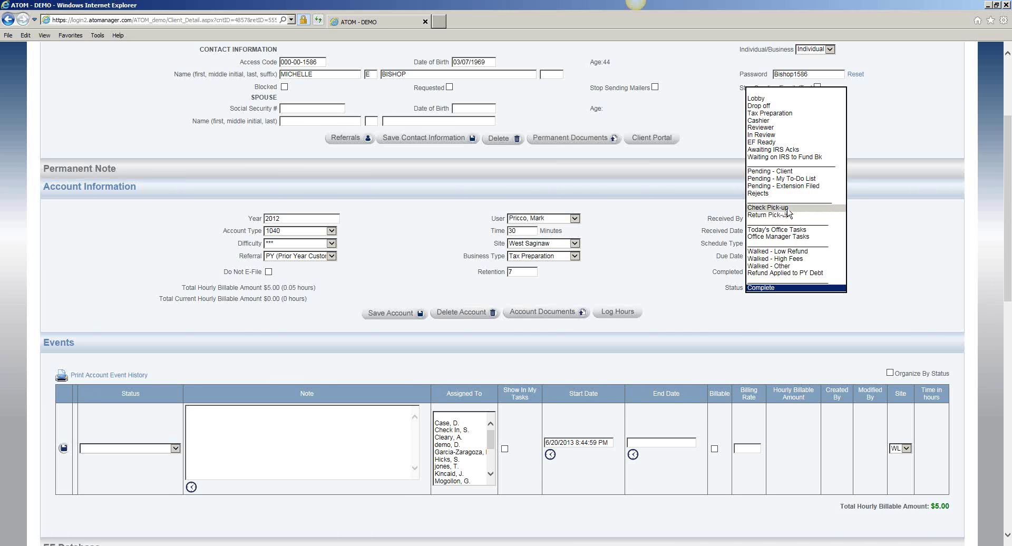
pyautogui.click(787, 174)
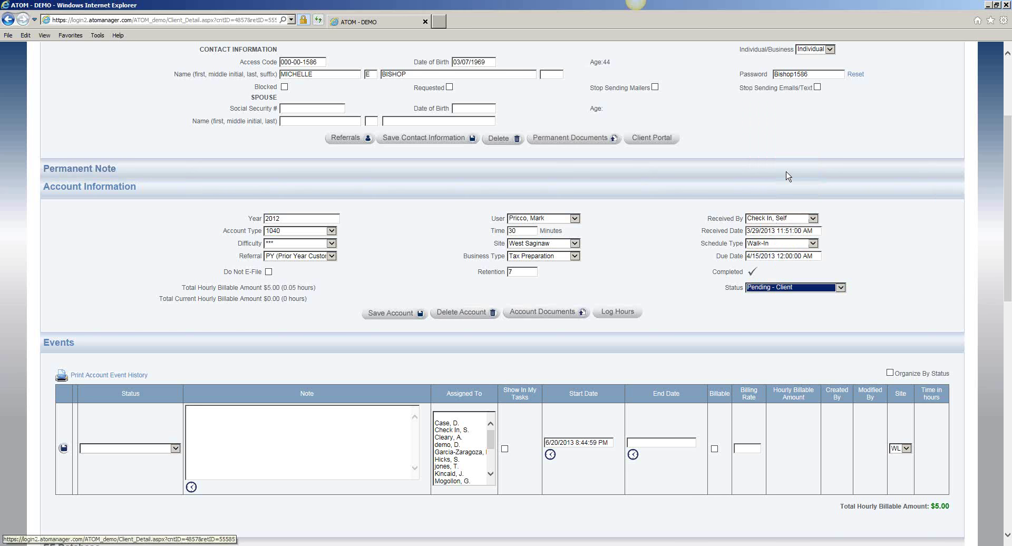
pyautogui.click(390, 314)
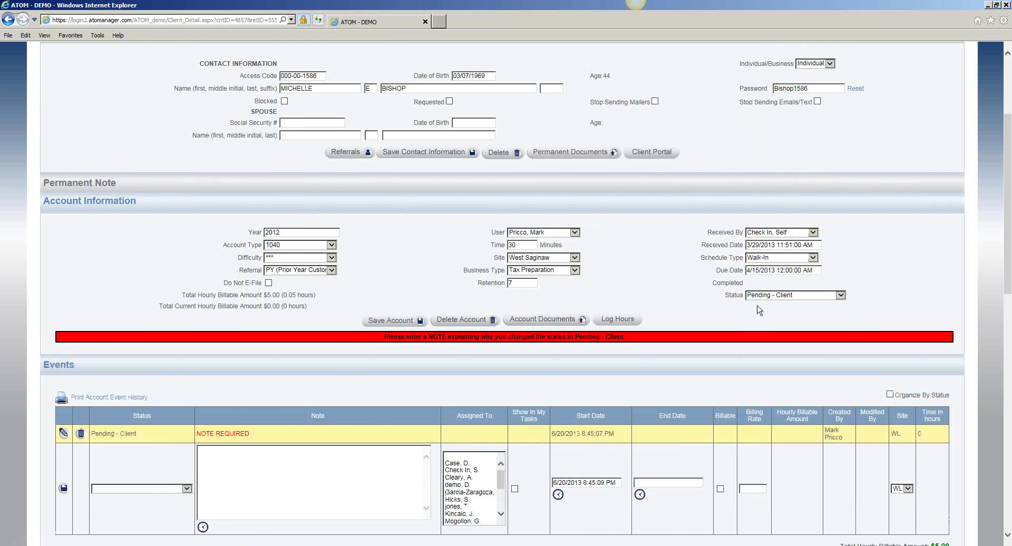
pyautogui.scroll(-3, 324, 391)
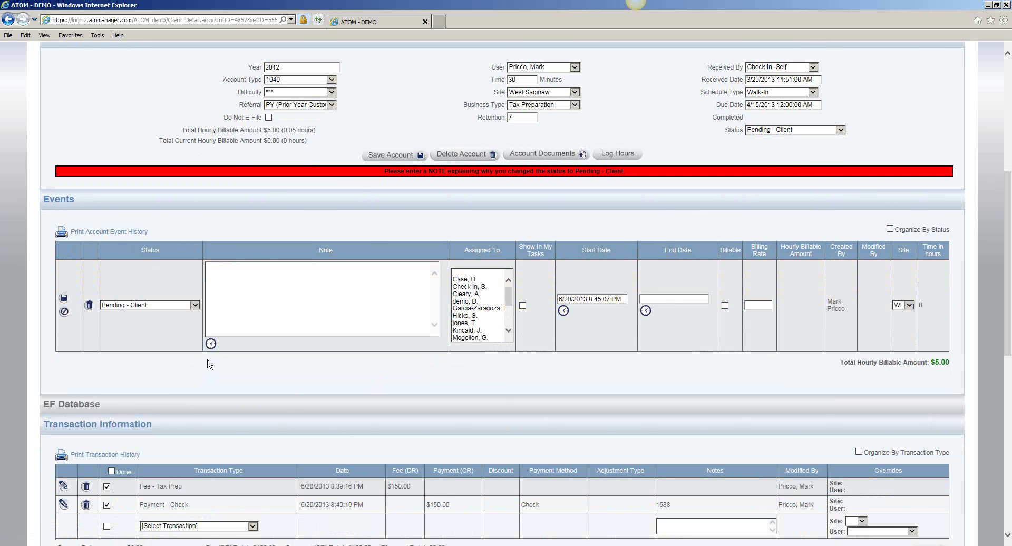
pyautogui.click(211, 343)
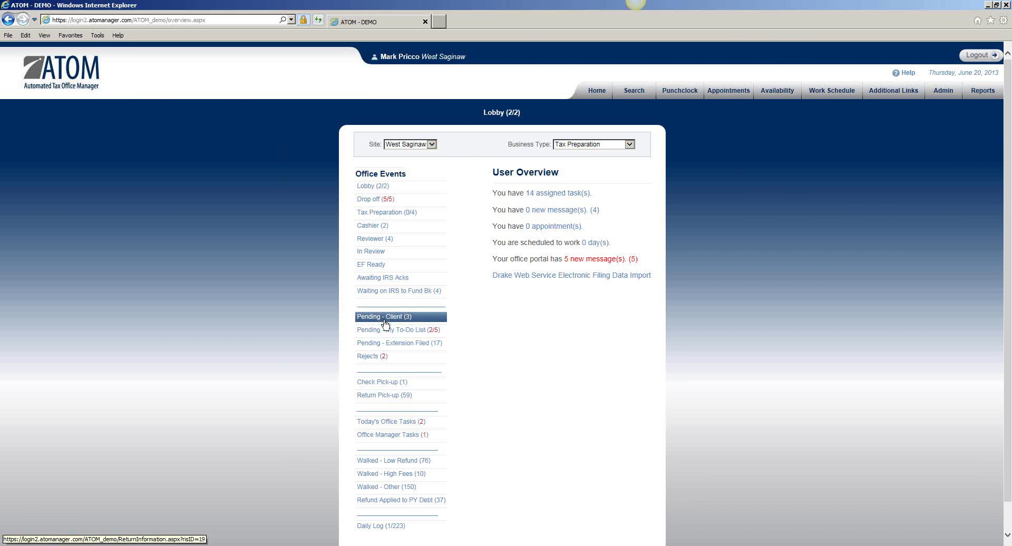
# Step: View the Pending - Client list, then search again and reopen the 2012 file's Events
pyautogui.click(399, 318)
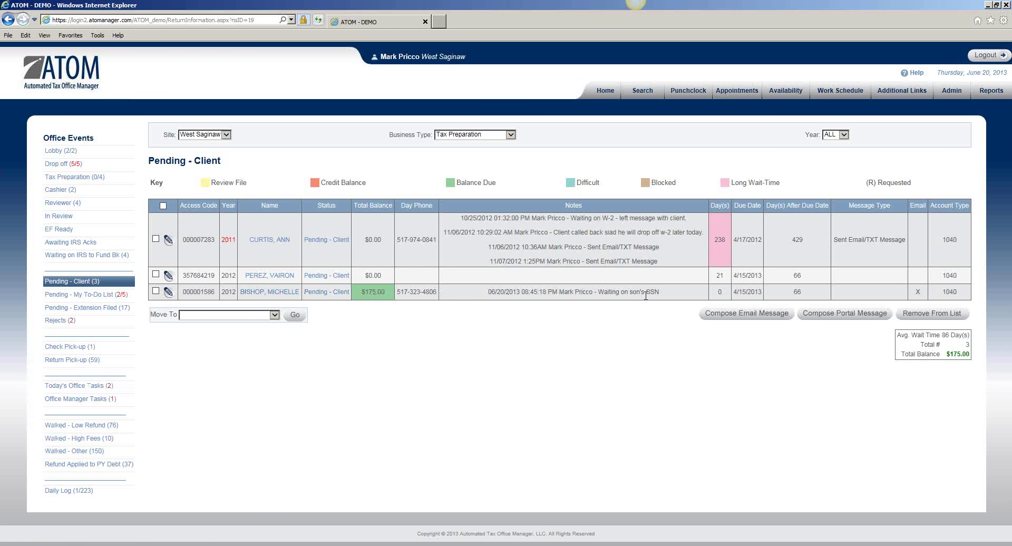
pyautogui.click(642, 90)
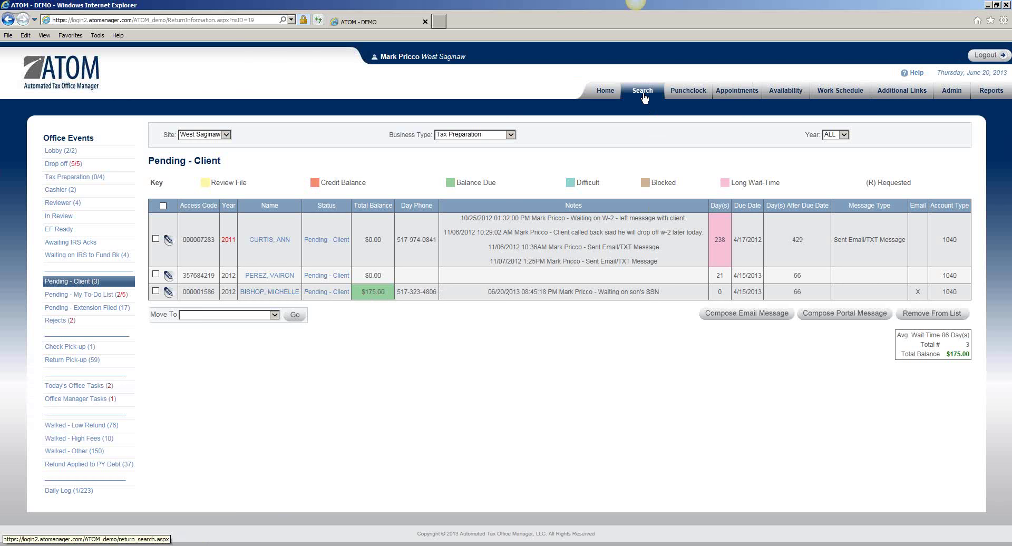
pyautogui.click(241, 205)
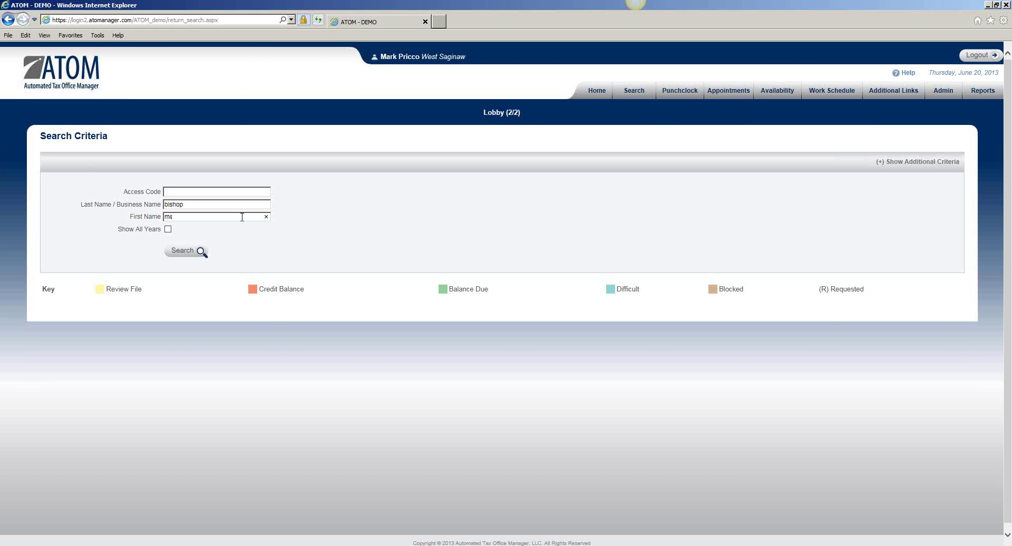
pyautogui.press('Return')
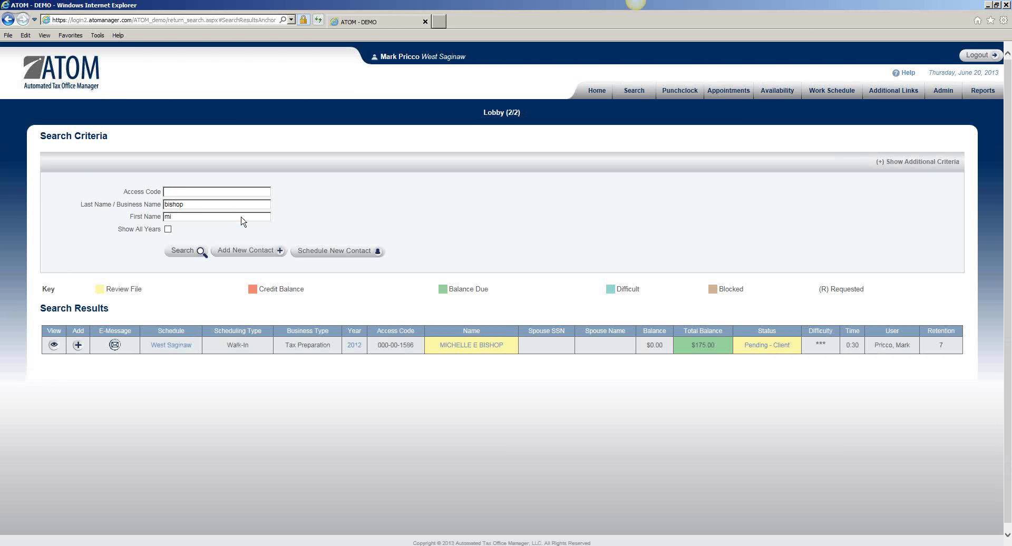
pyautogui.click(759, 352)
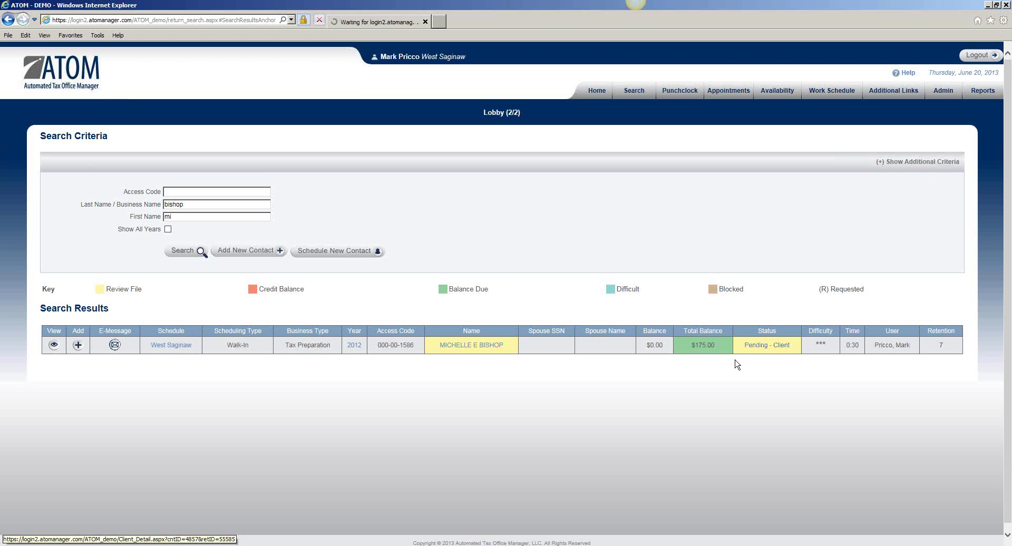
pyautogui.scroll(-5, 536, 395)
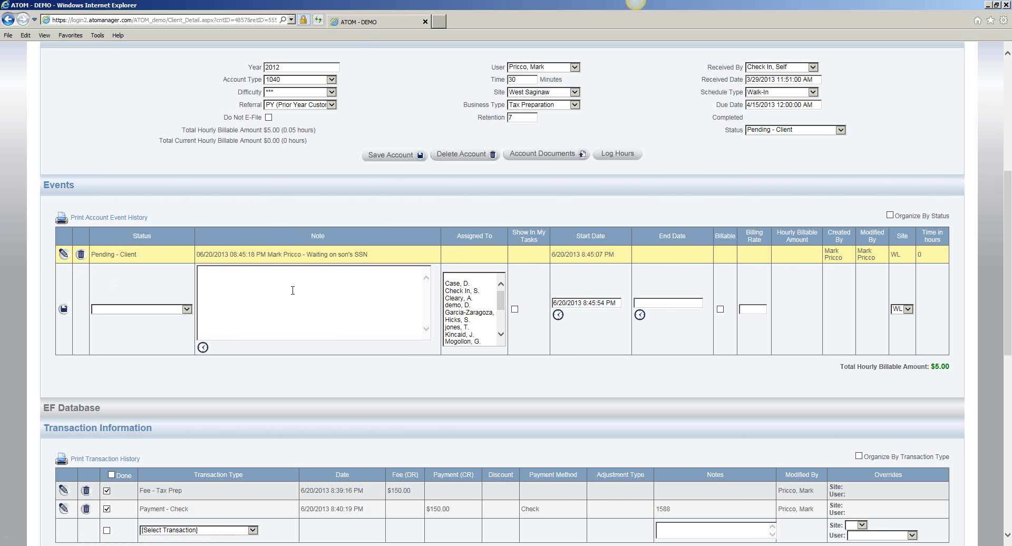
# Step: Add a timestamped note with the son's SSN to the Pending - Client event, assign it to yourself, and save
pyautogui.click(472, 312)
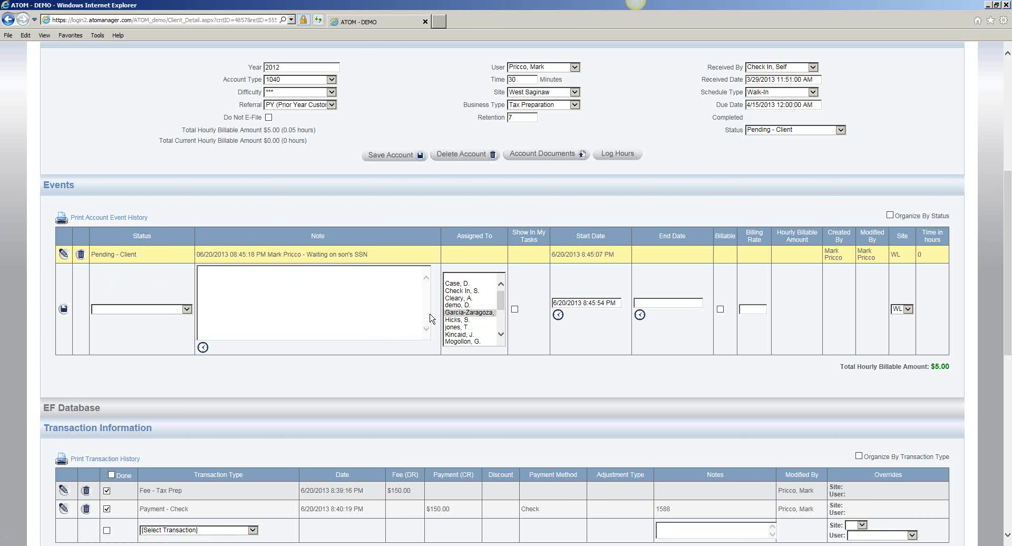
pyautogui.click(63, 256)
pyautogui.click(211, 329)
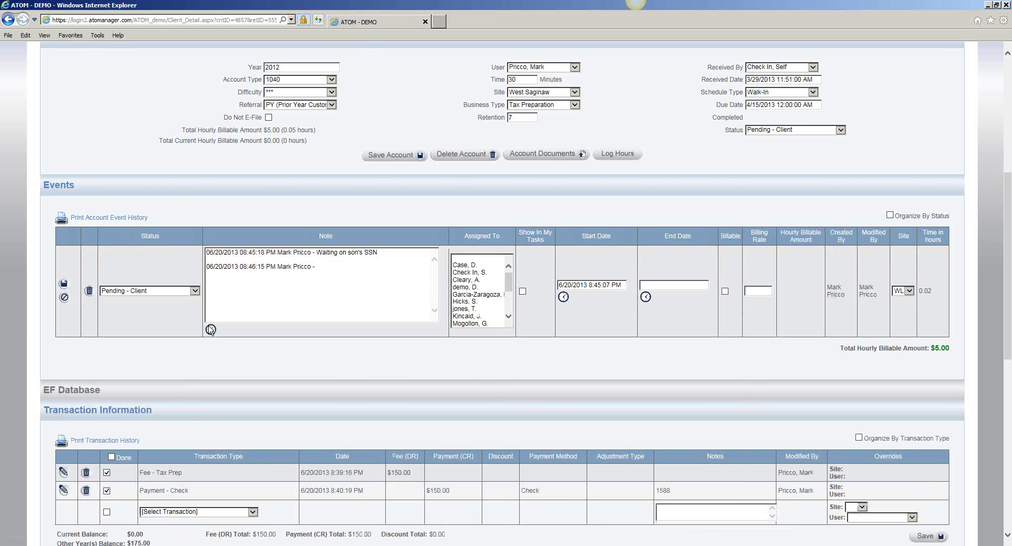
pyautogui.write("Son's SSN 123456789")
pyautogui.moveTo(510, 287); pyautogui.dragTo(510, 315)
pyautogui.click(472, 280)
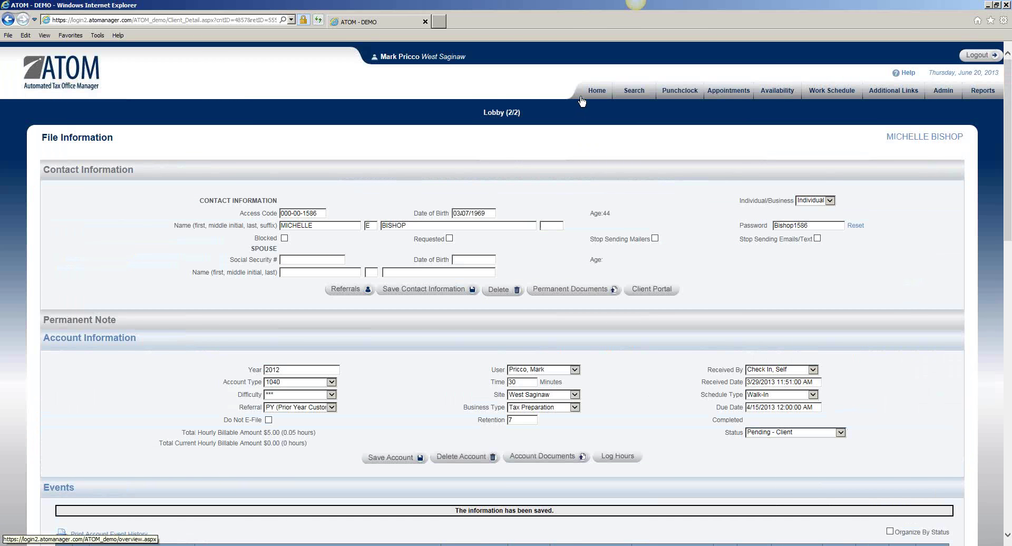
pyautogui.click(589, 104)
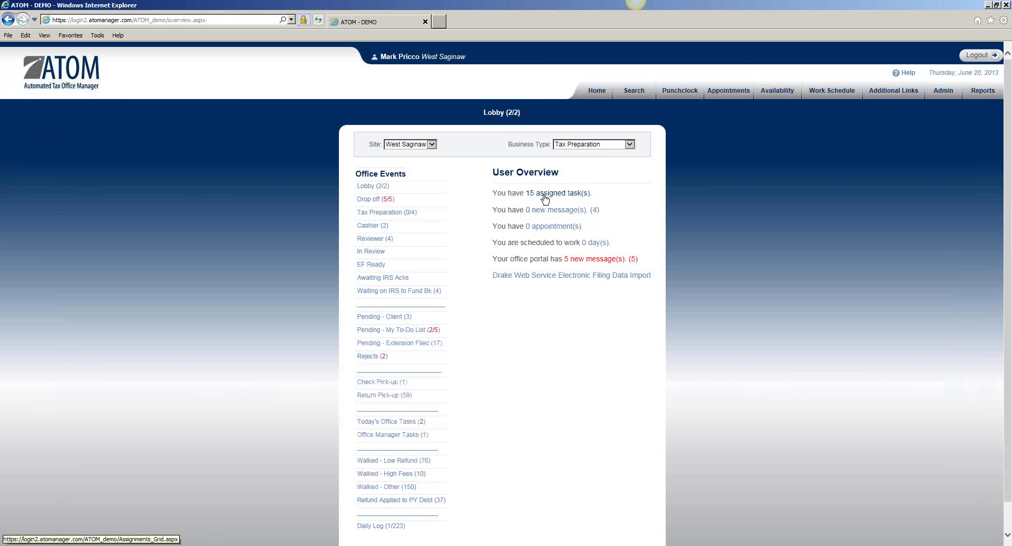
# Step: Open the 15 assigned tasks list and view the client's 2012 file from the first Pending - Client task
pyautogui.click(545, 199)
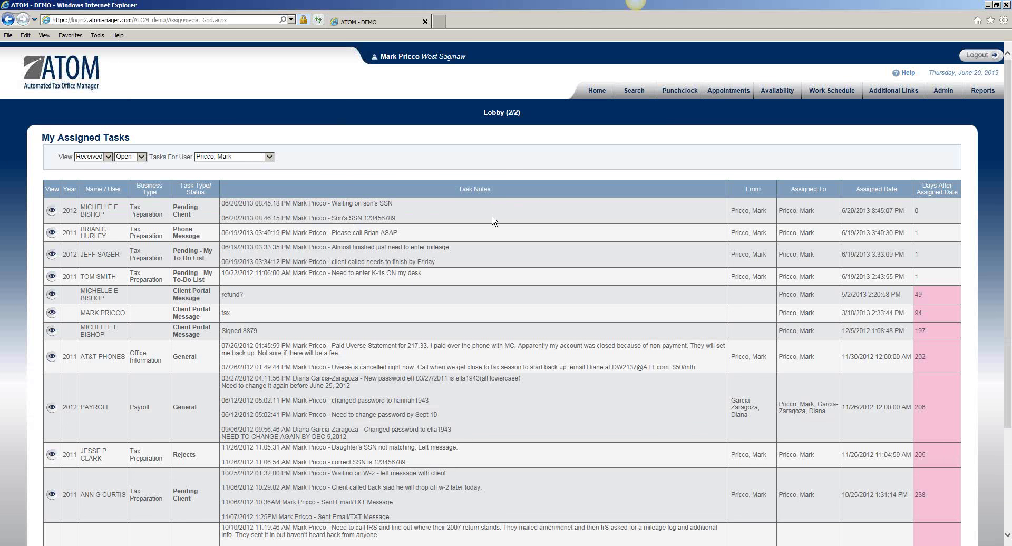
pyautogui.click(51, 211)
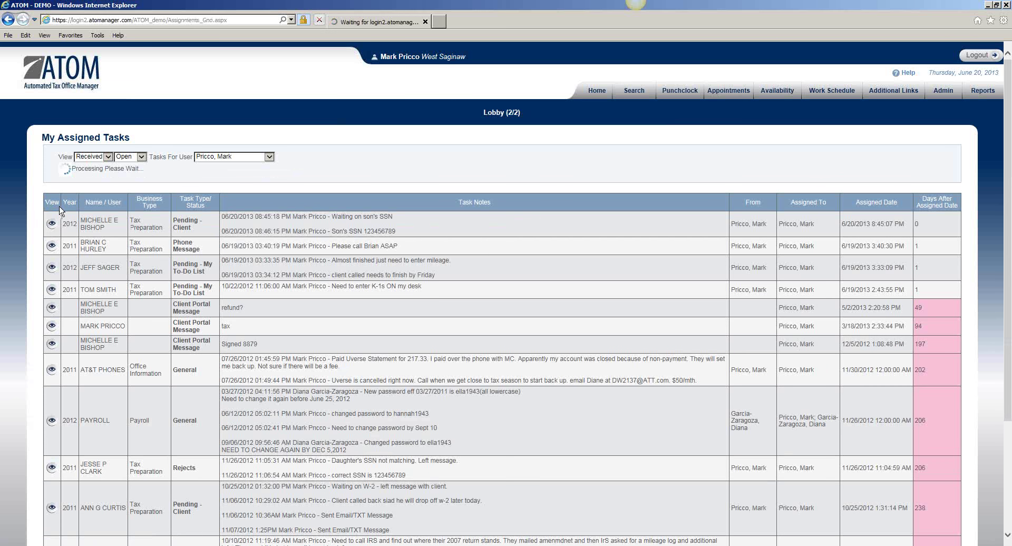
pyautogui.scroll(-10, 279, 271)
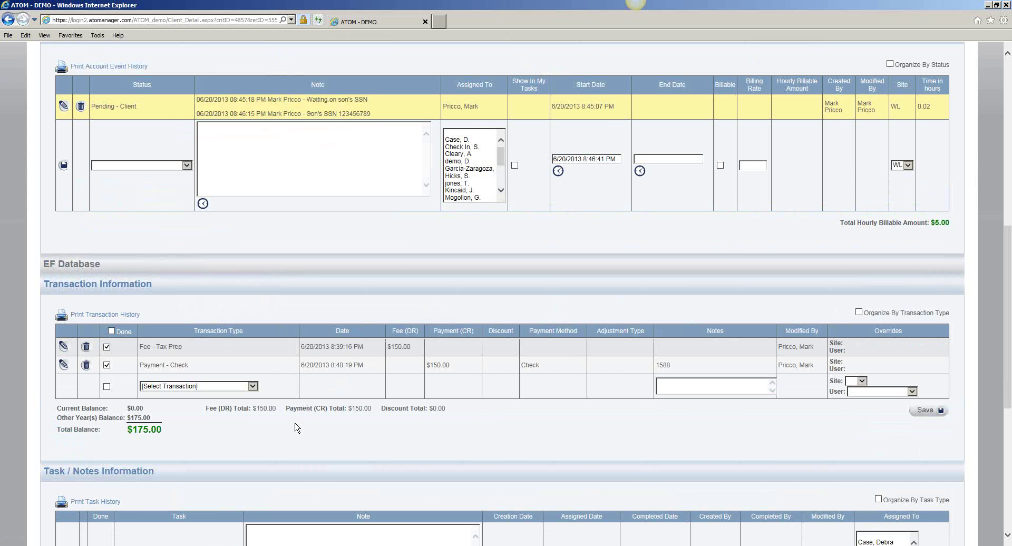
# Step: Expand the Events section of the 2012 client file to show every event from Lobby to Pending - Client
pyautogui.scroll(-3, 296, 423)
pyautogui.scroll(-2, 293, 420)
pyautogui.scroll(5, 294, 420)
pyautogui.scroll(-6, 210, 428)
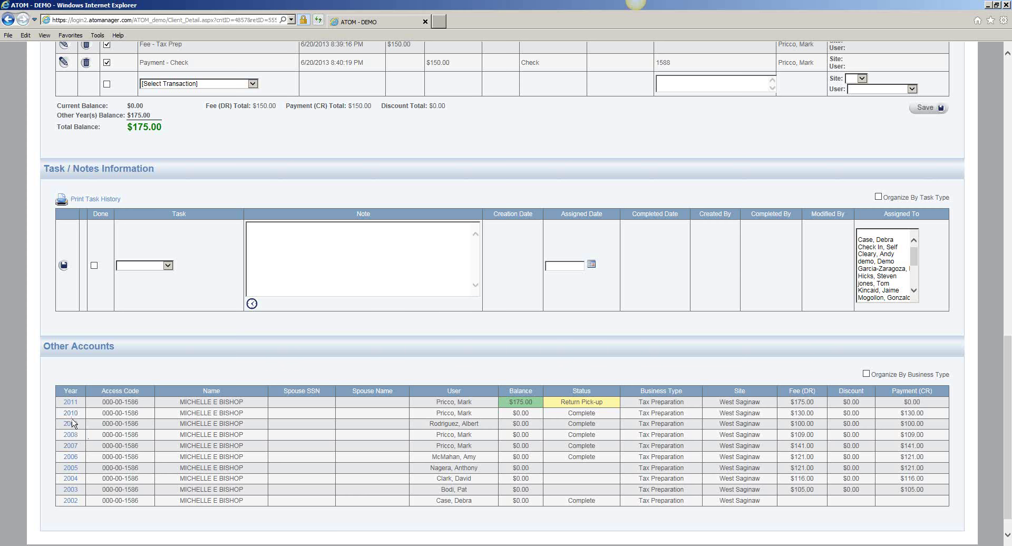
pyautogui.scroll(8, 328, 246)
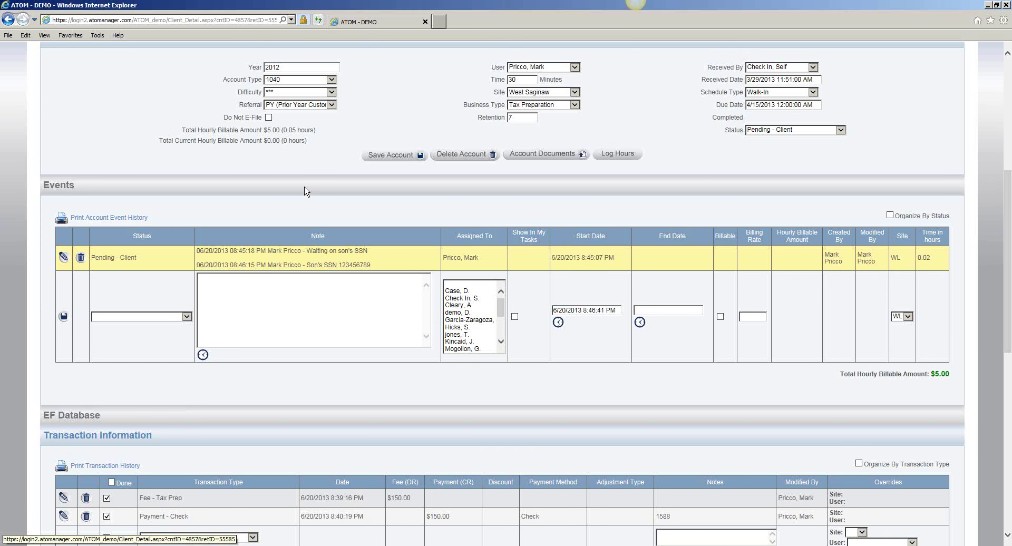
pyautogui.click(306, 191)
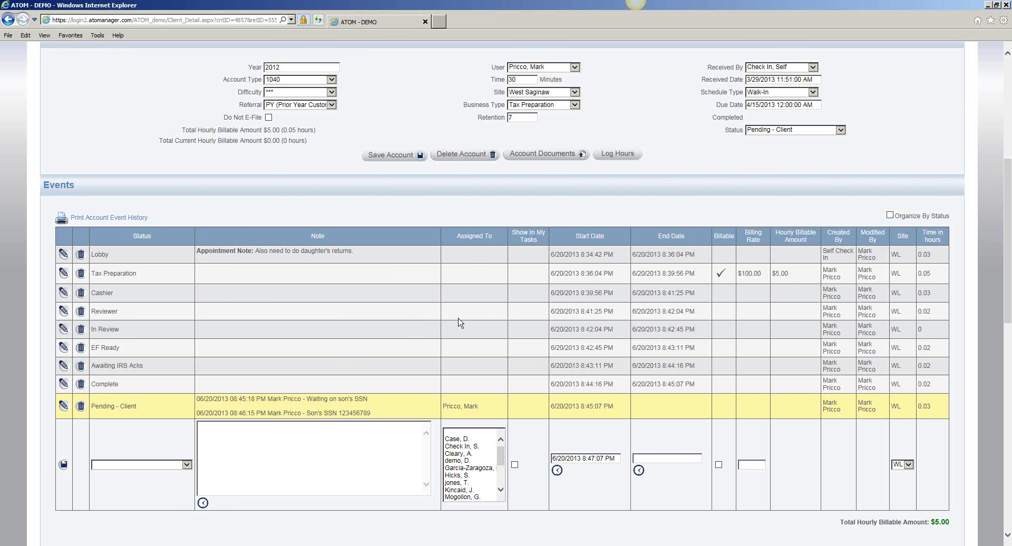
pyautogui.scroll(5, 462, 322)
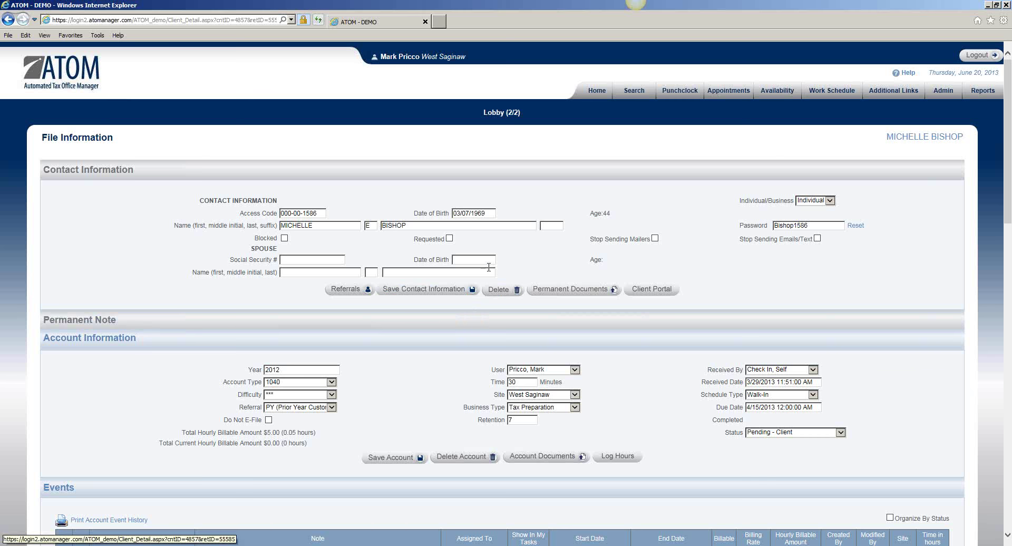
# Step: Return to the Home overview showing 15 assigned tasks and open the browser's Tools menu
pyautogui.click(597, 90)
pyautogui.scroll(-2, 548, 183)
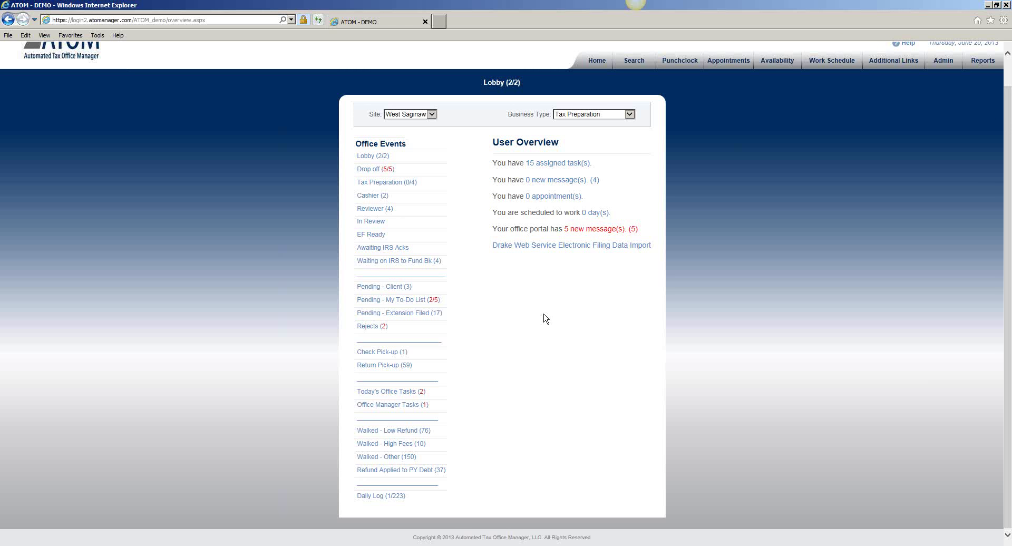
pyautogui.click(1001, 23)
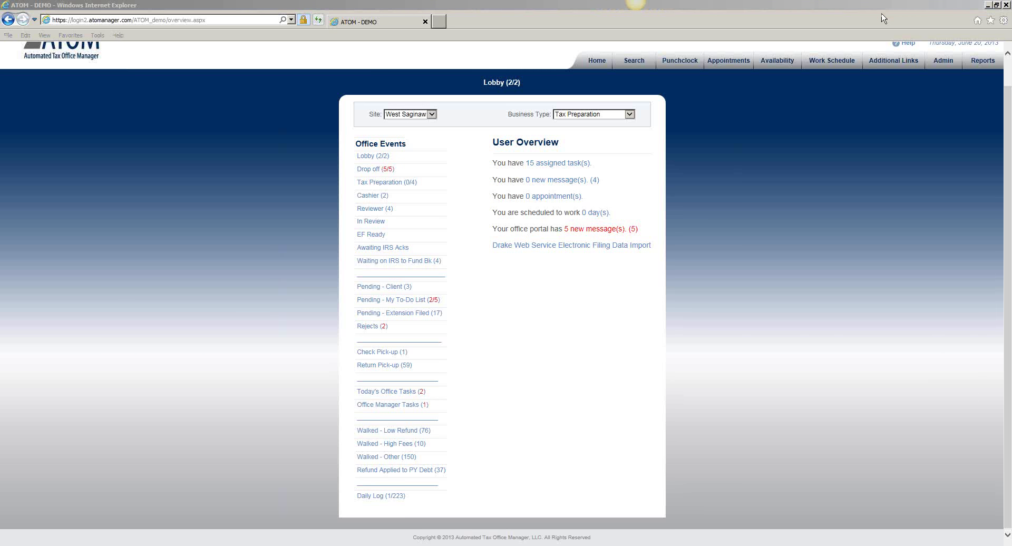